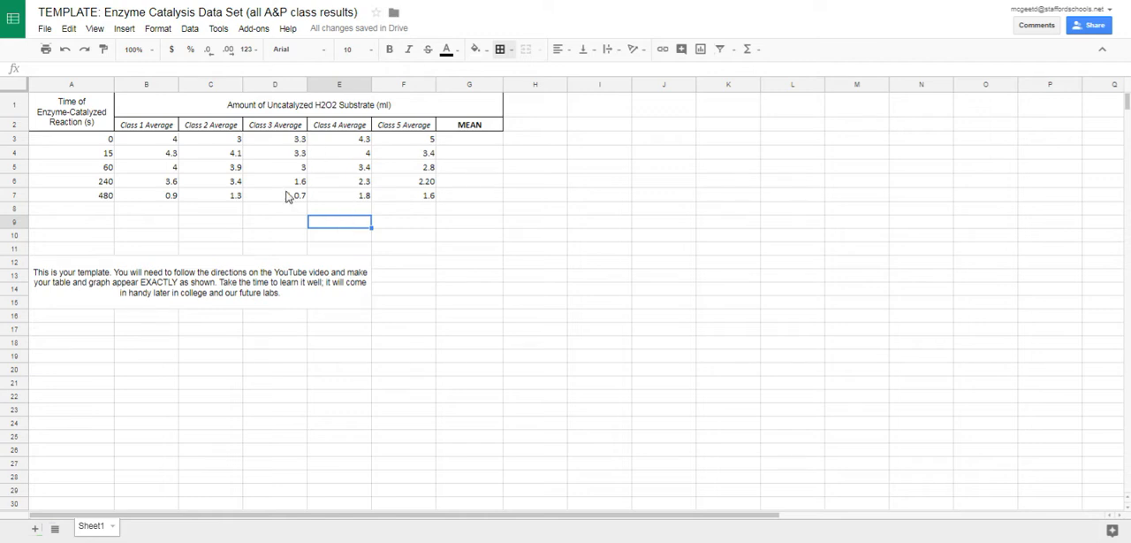
Switch to the Enzyme Catalysis lab report document, check the Table and Graph placeholders under I - DATA, and return to the data spreadsheet.
key(ctrl+Tab)
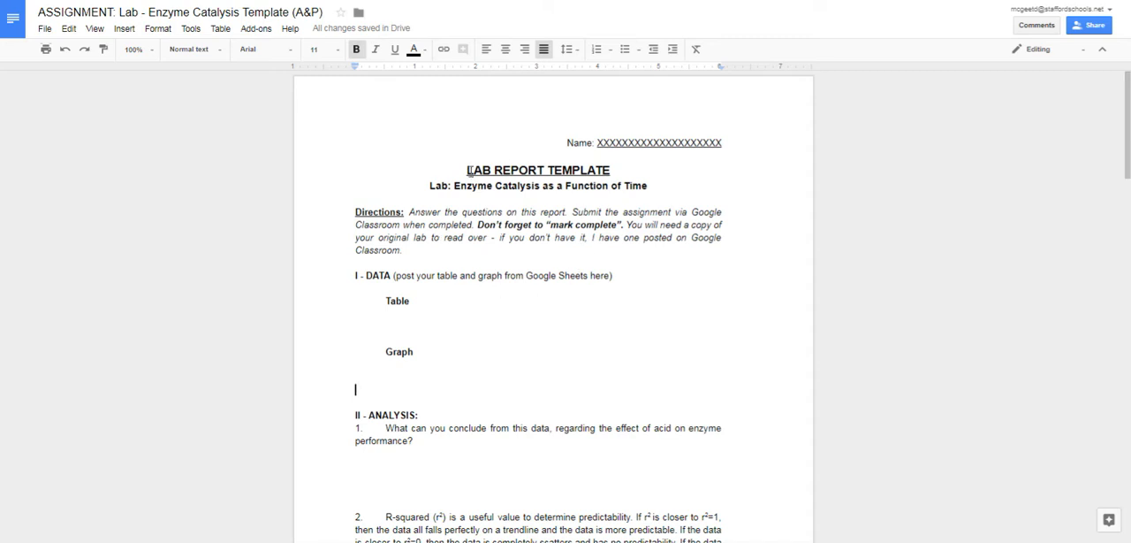
click(433, 314)
click(429, 372)
key(ctrl+Tab)
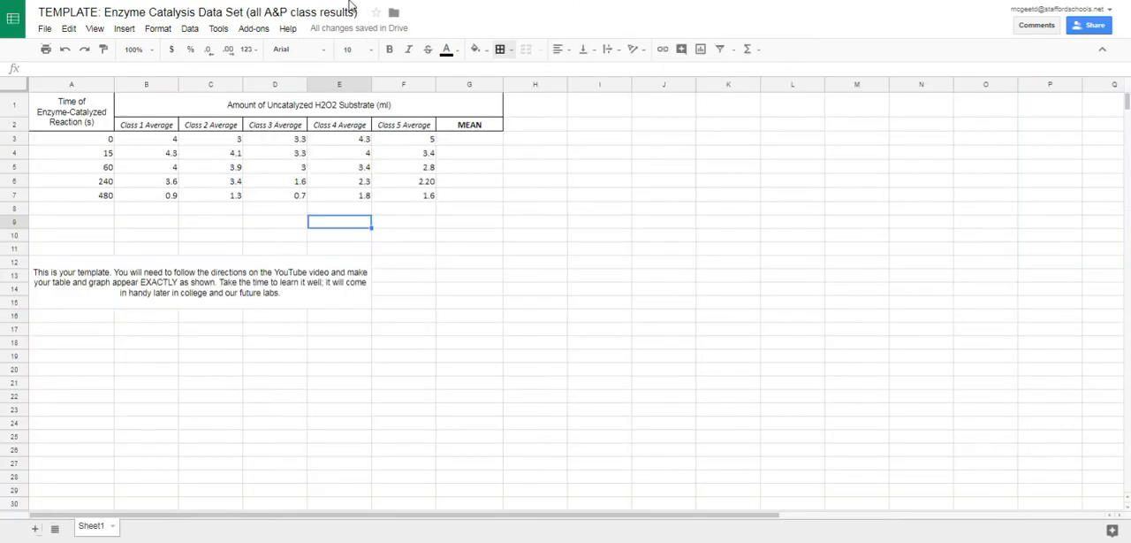
click(290, 220)
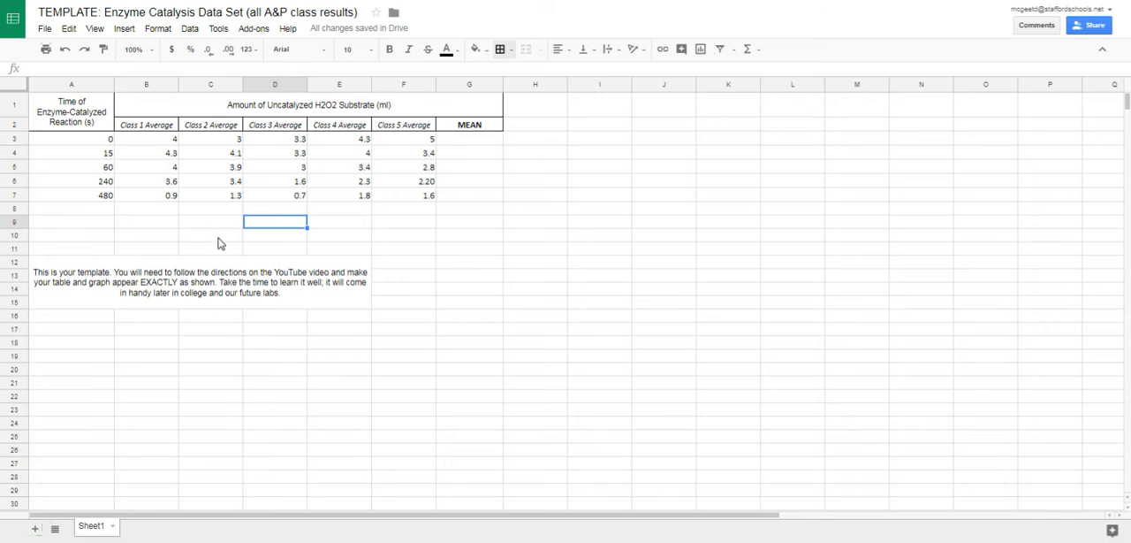
drag(132, 144, 264, 188)
click(432, 168)
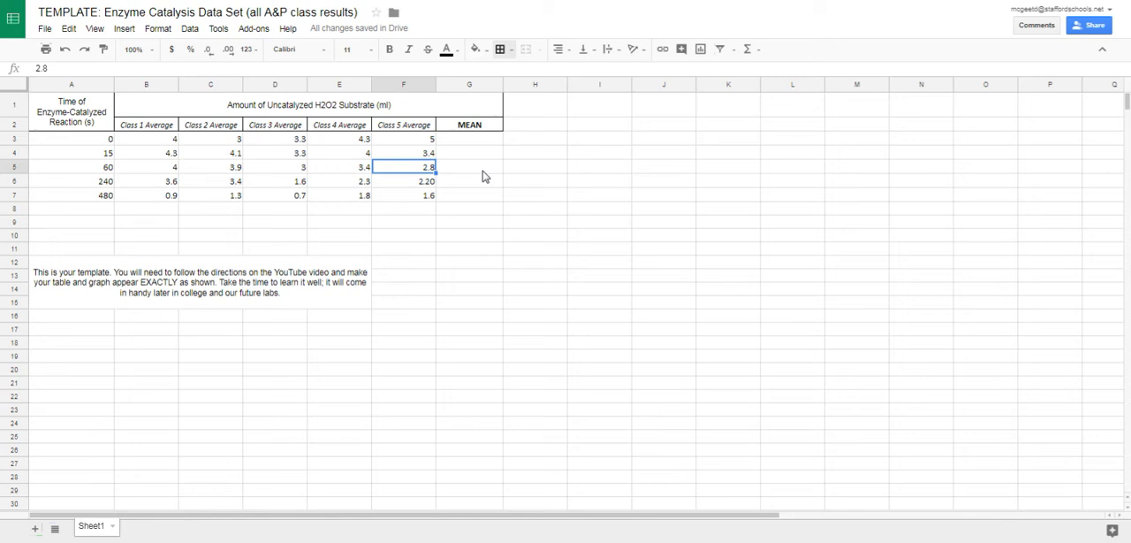
click(280, 228)
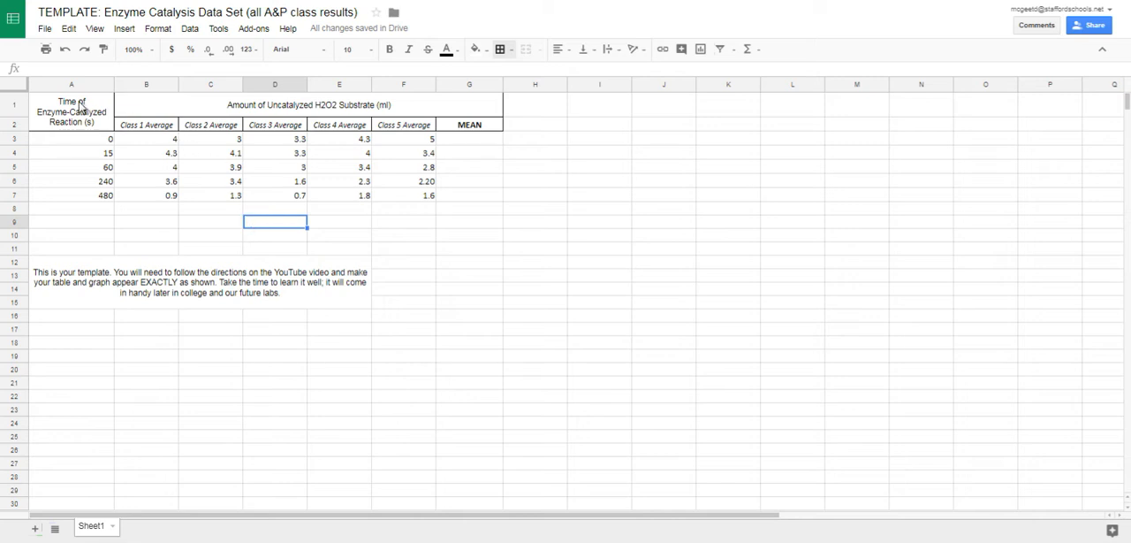
drag(80, 106, 466, 129)
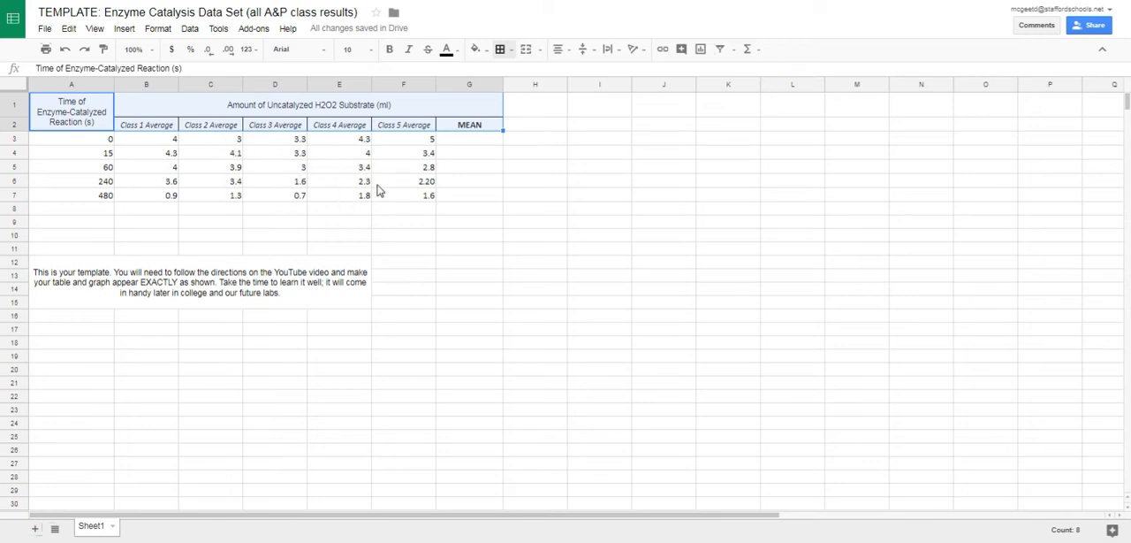
click(330, 196)
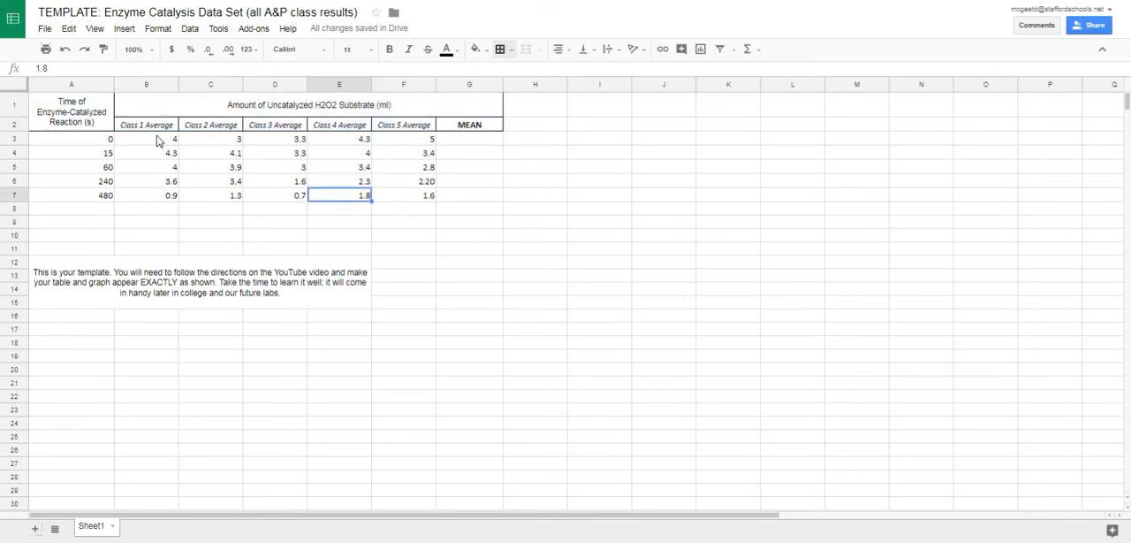
Fill the table's header cells A1:G2 with light gray.
click(104, 120)
drag(104, 120, 465, 126)
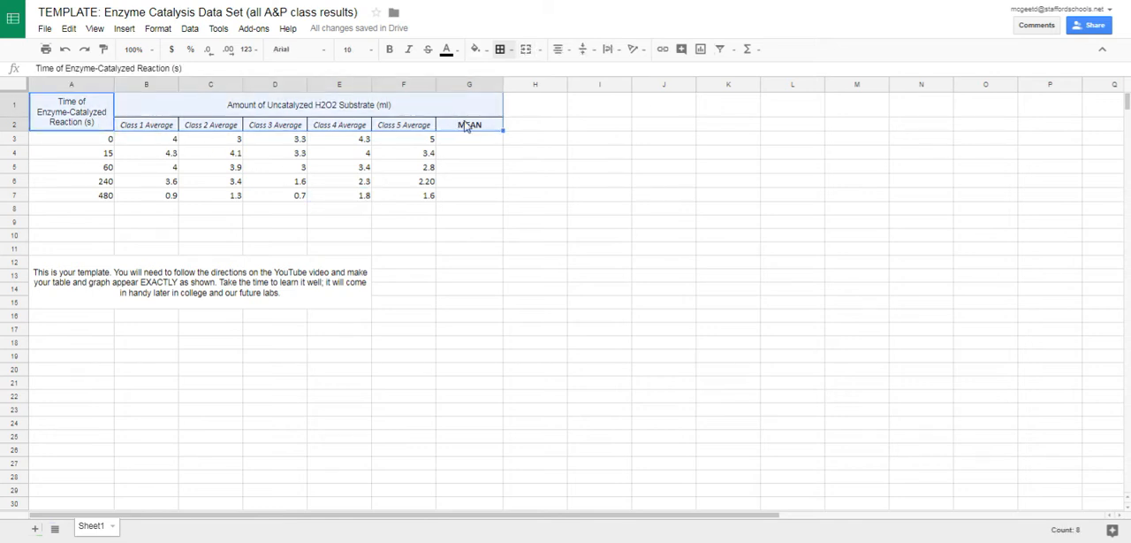
click(478, 48)
click(550, 90)
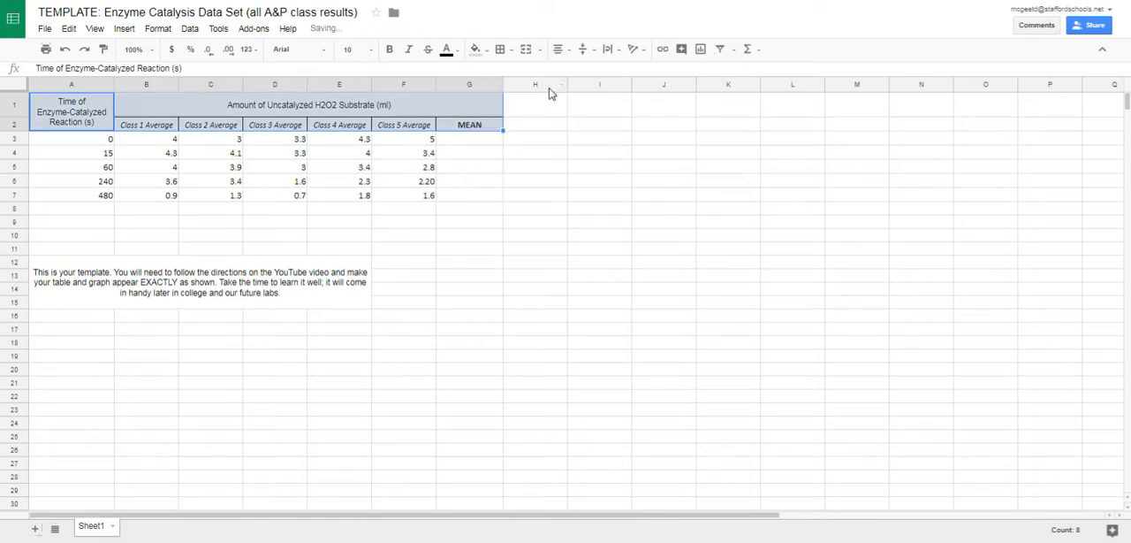
click(543, 140)
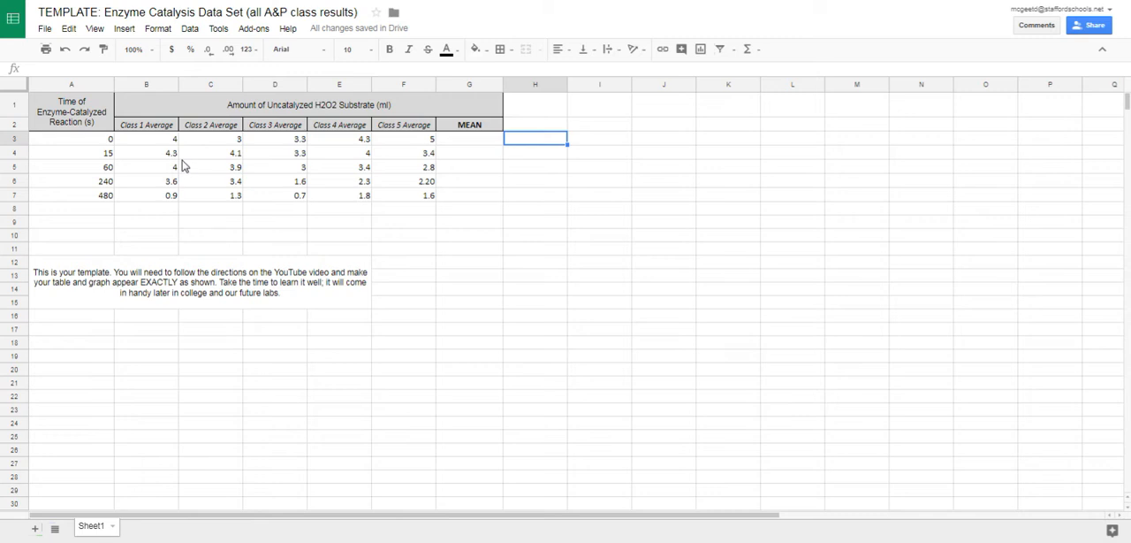
Apply thin solid black borders around all cells in the data range A3:G7.
click(102, 142)
drag(102, 145, 456, 199)
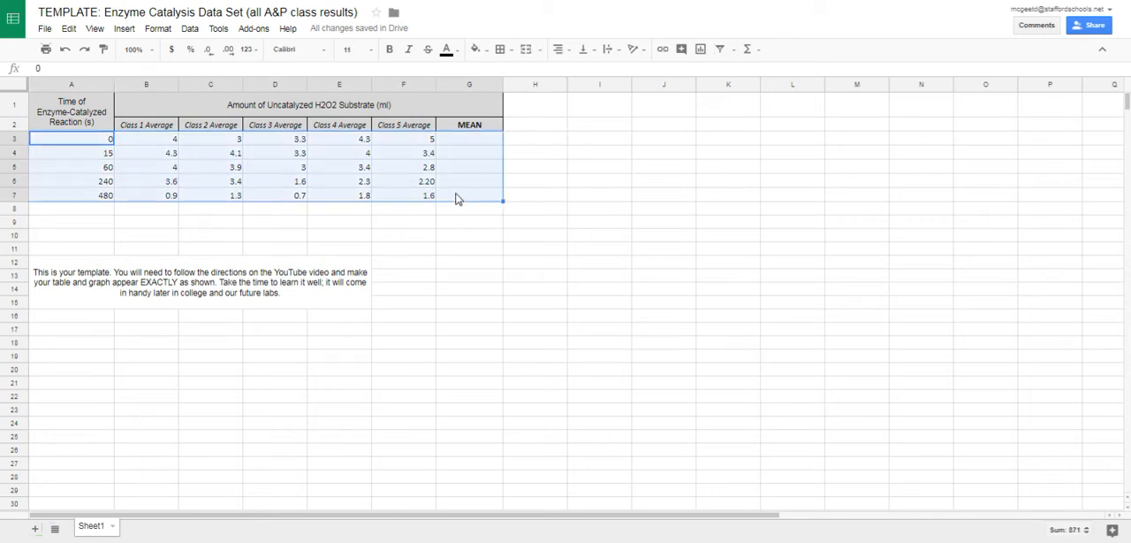
click(505, 50)
click(507, 76)
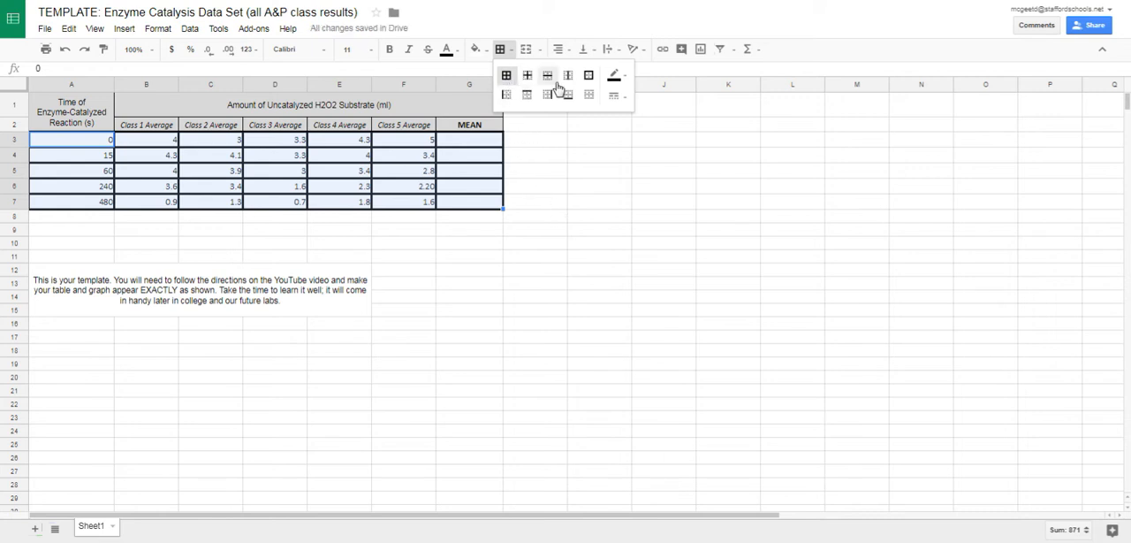
click(616, 95)
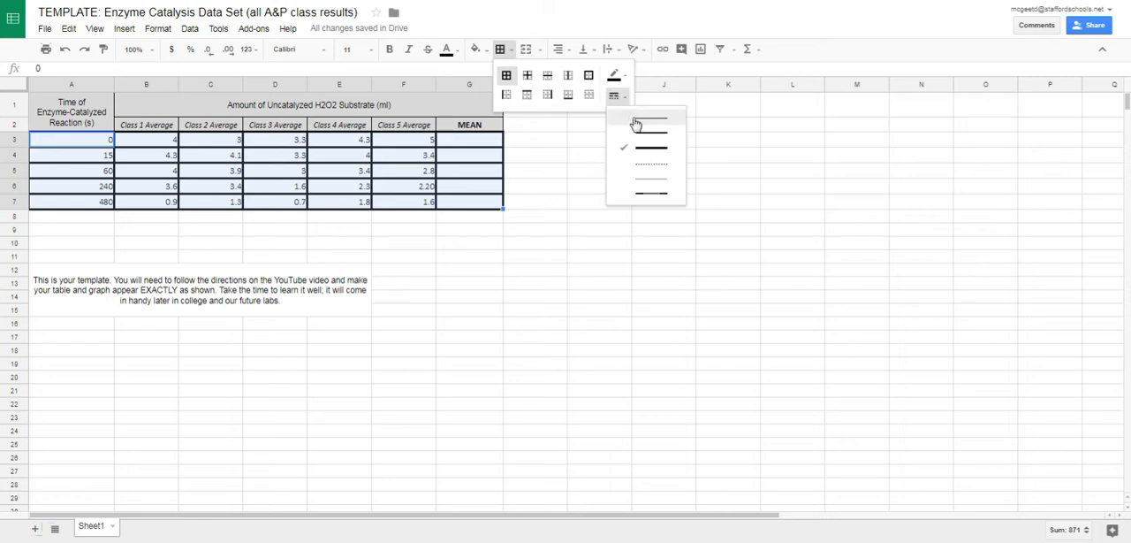
click(643, 124)
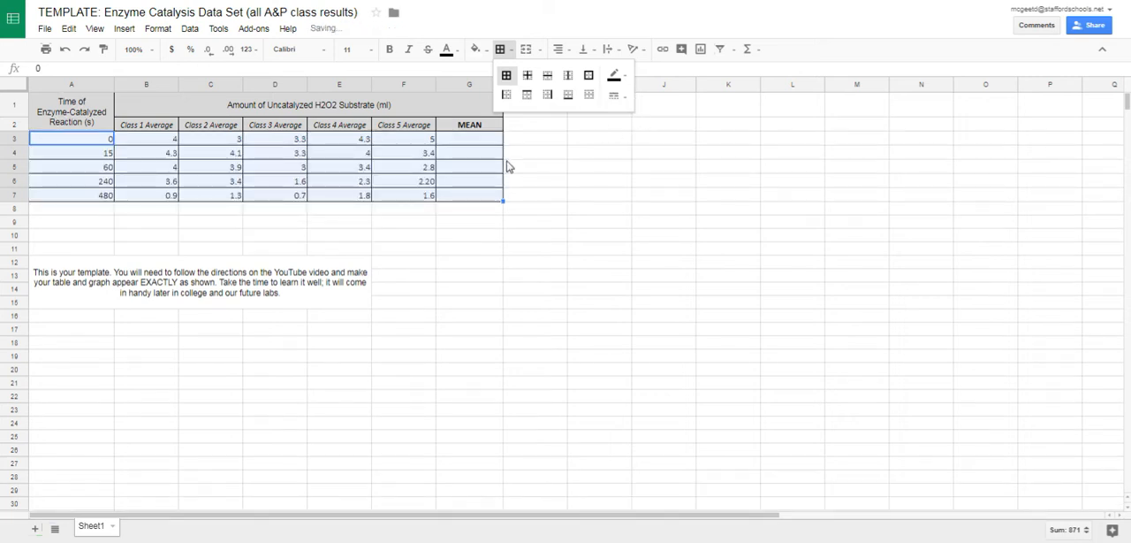
click(363, 239)
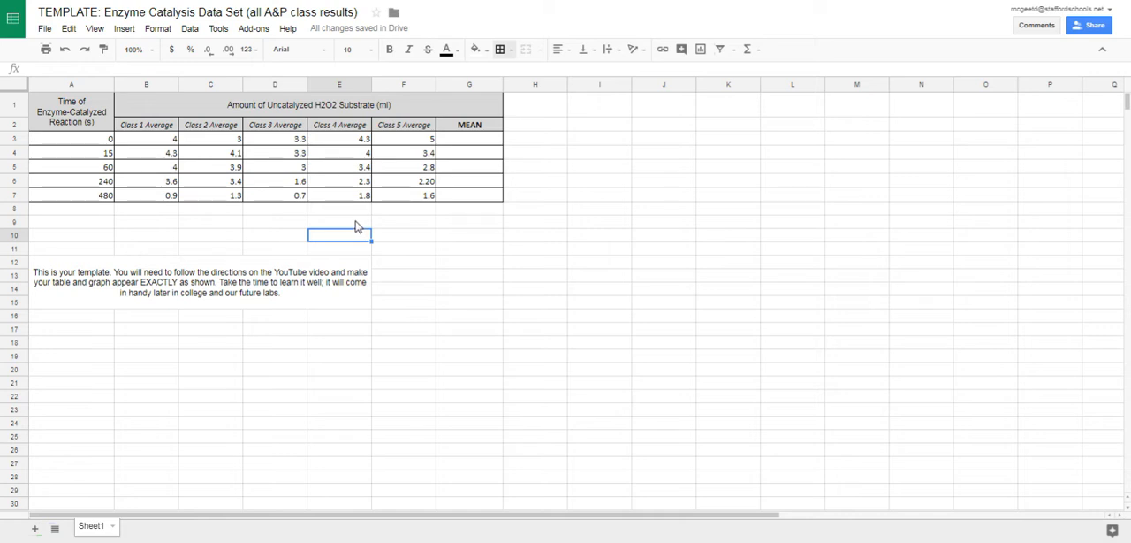
Add a thick solid right border to the reaction time column, cells A1:A7, separating it from the class averages.
click(87, 110)
drag(87, 124, 86, 203)
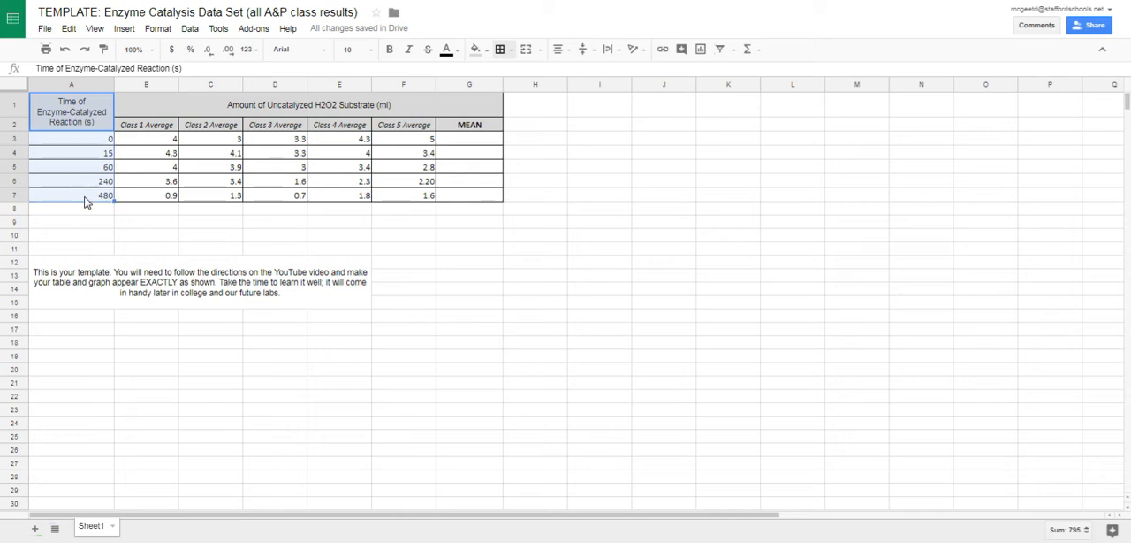
drag(134, 117, 441, 200)
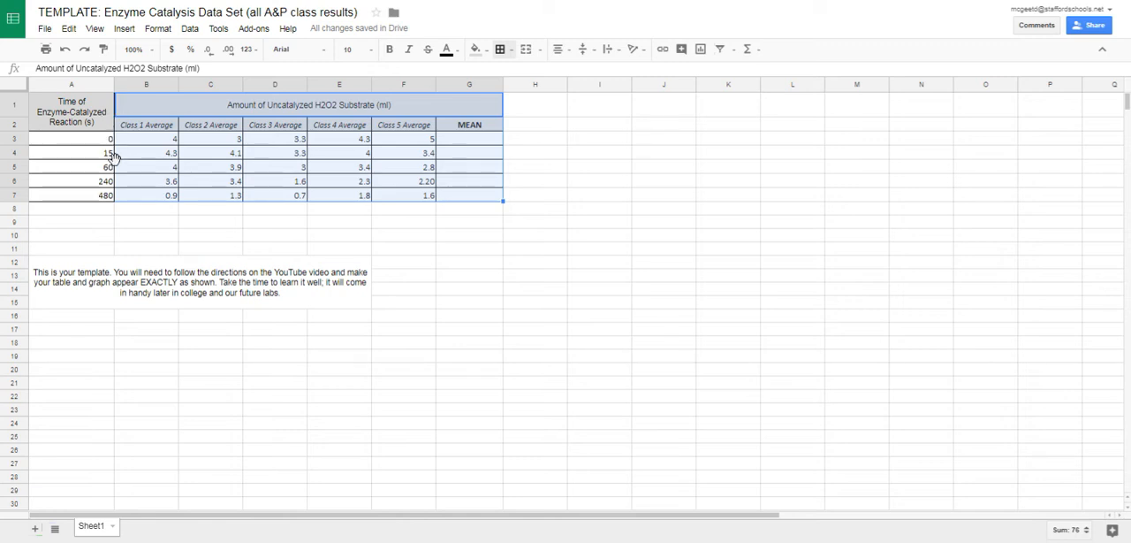
drag(97, 117, 97, 201)
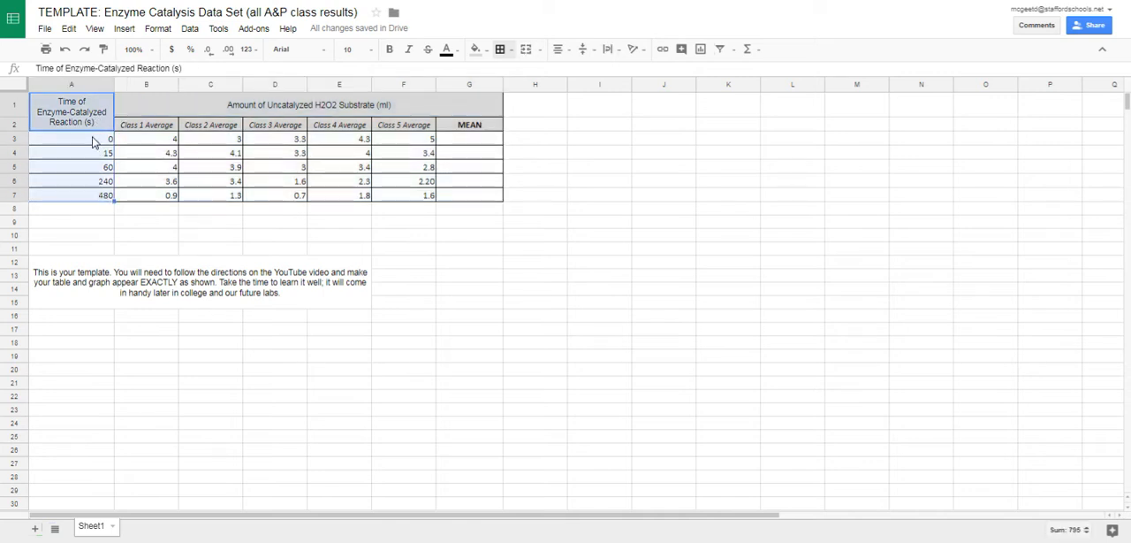
click(503, 50)
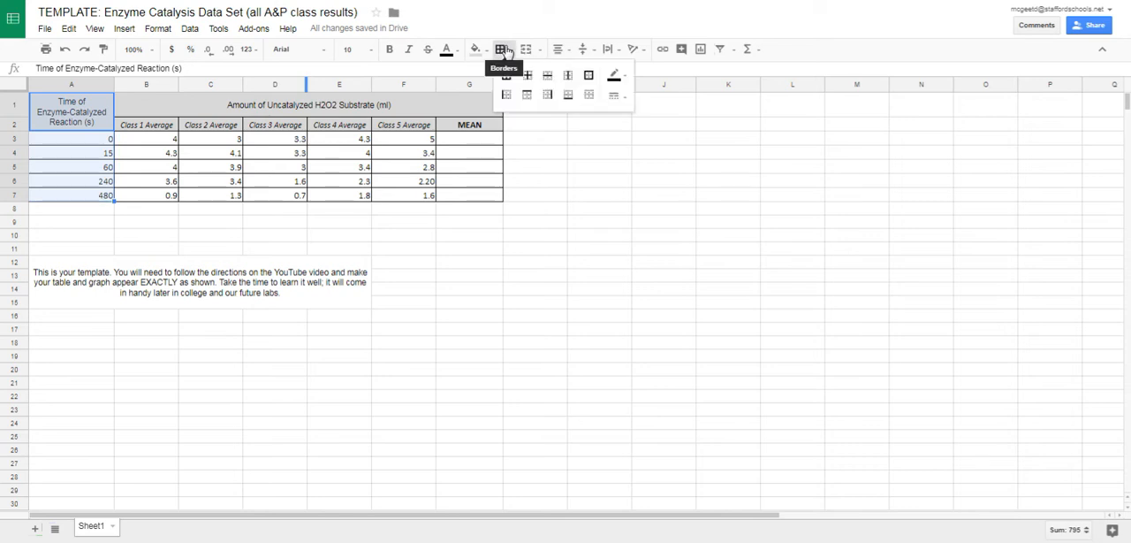
click(548, 97)
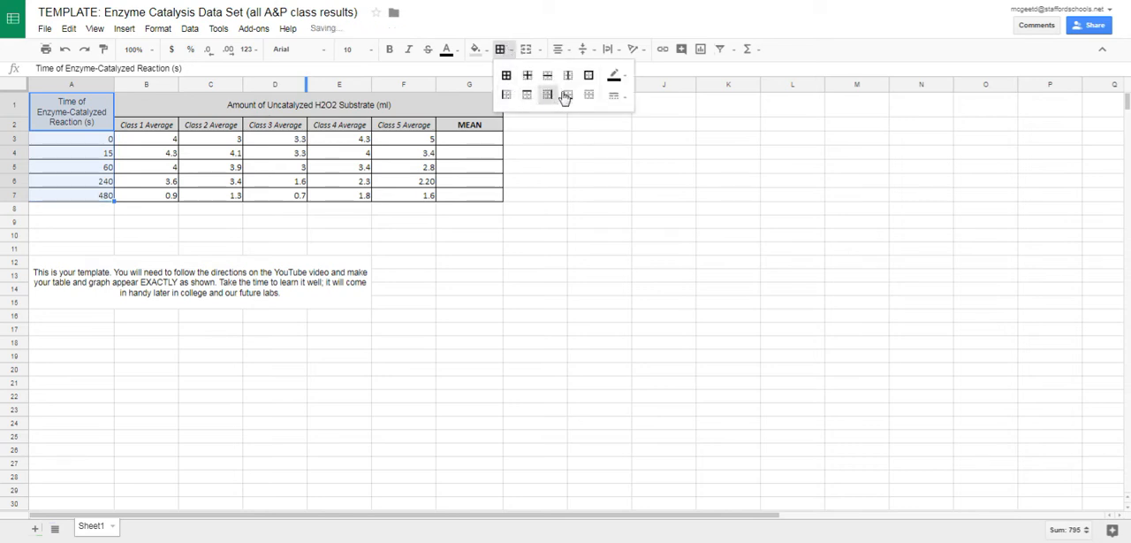
click(616, 99)
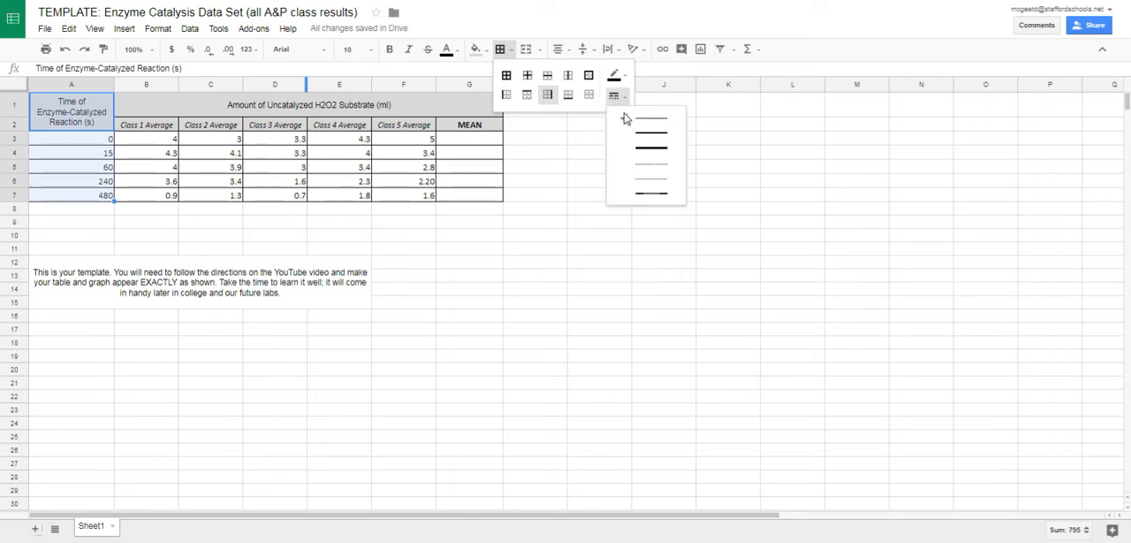
click(641, 152)
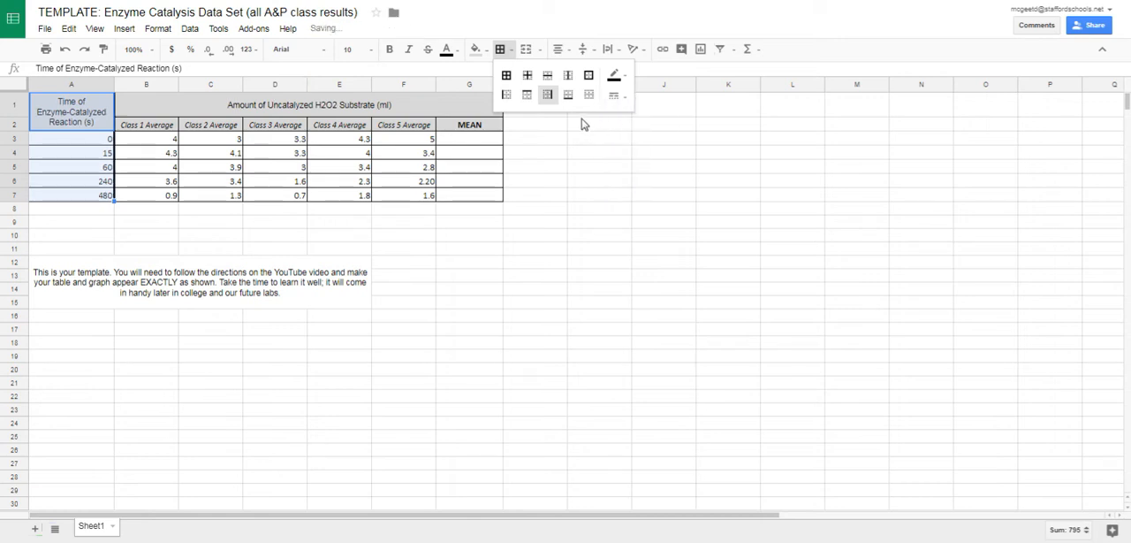
click(316, 213)
click(316, 250)
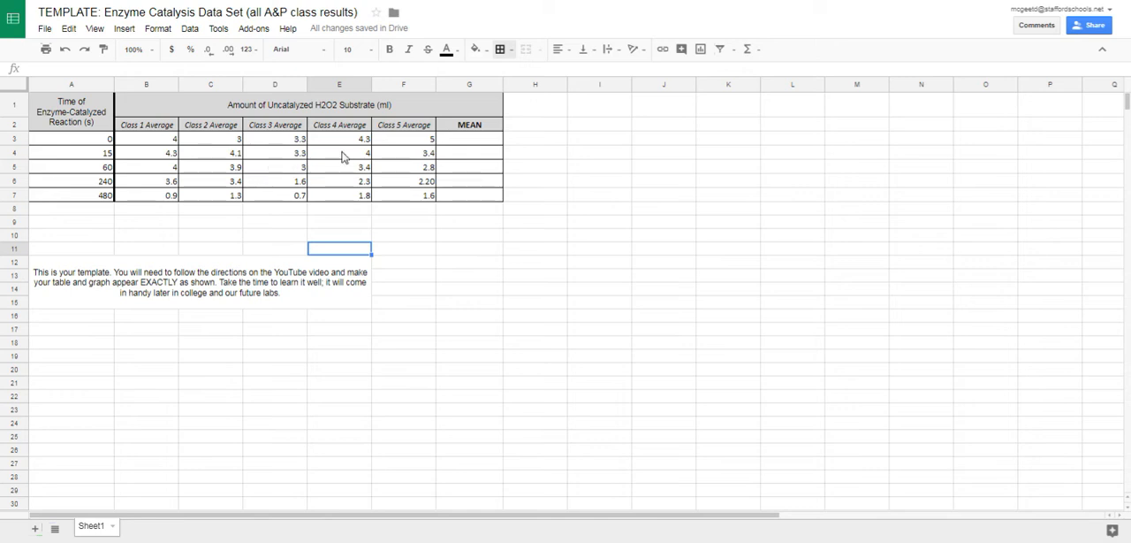
Calculate the mean for time 0 in cell G3 with the AVERAGE function over B3:F3.
click(492, 140)
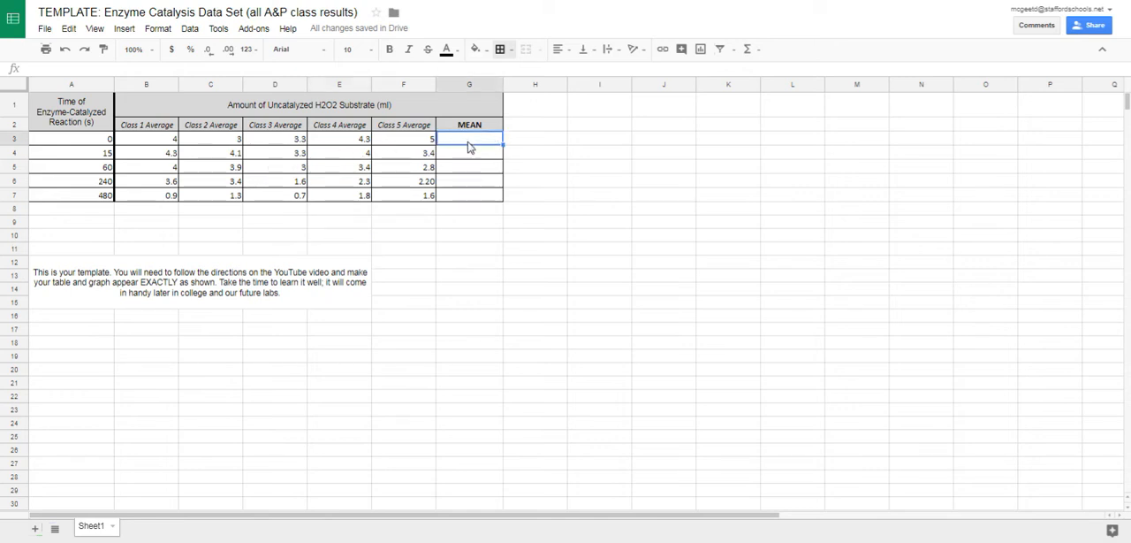
click(756, 51)
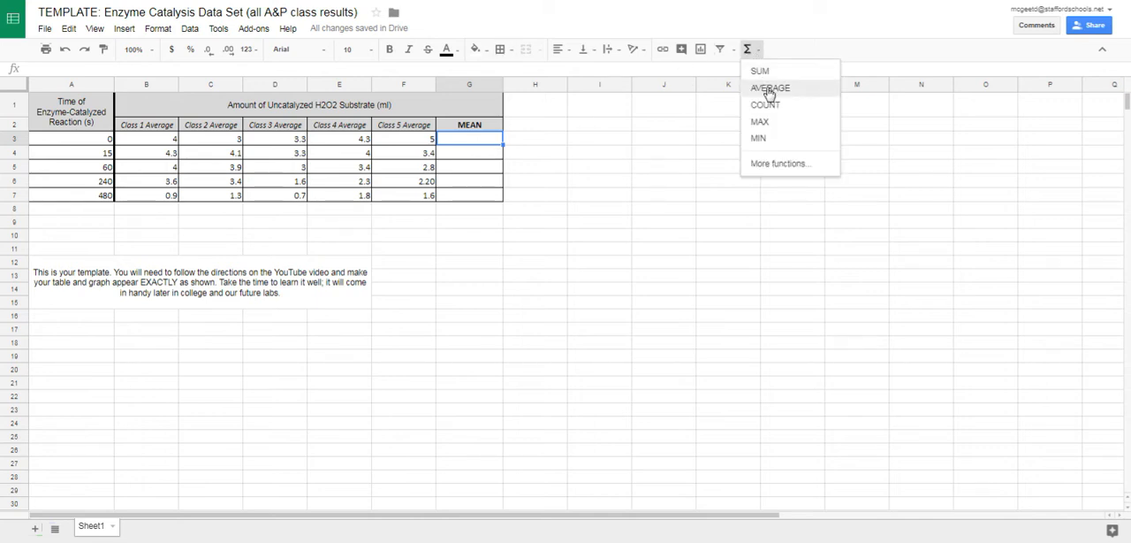
click(770, 92)
drag(154, 142, 401, 142)
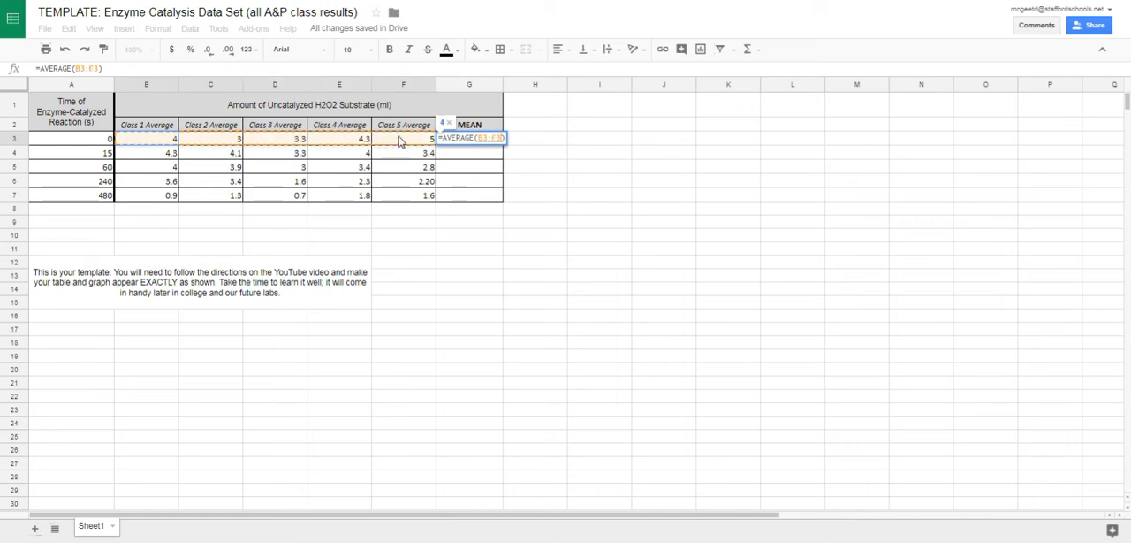
key(Return)
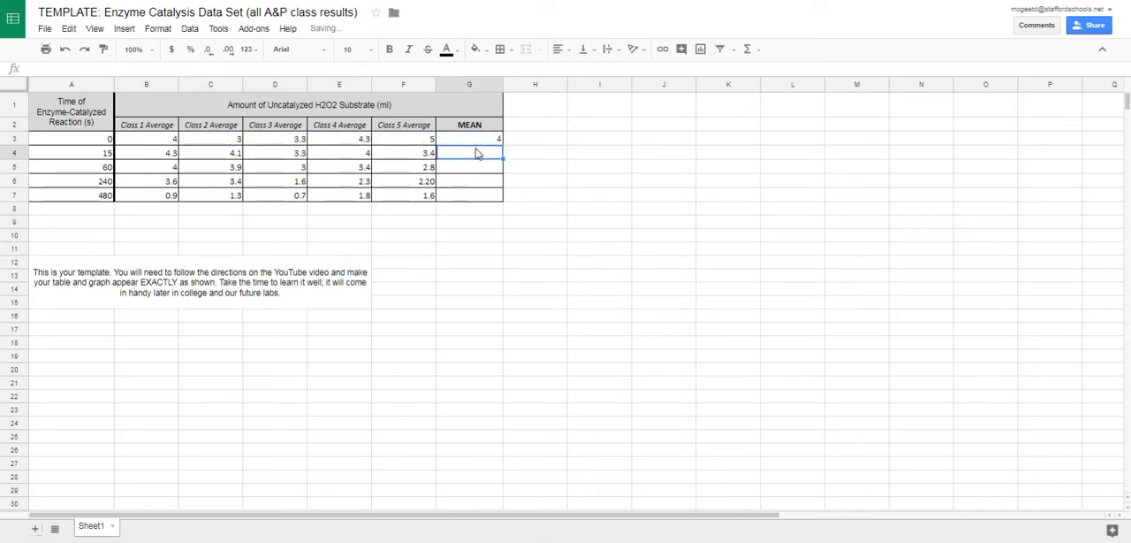
Calculate the means for 15 s and 60 s in G4 and G5 with AVERAGE over B4:F4 and B5:F5.
click(749, 50)
click(771, 88)
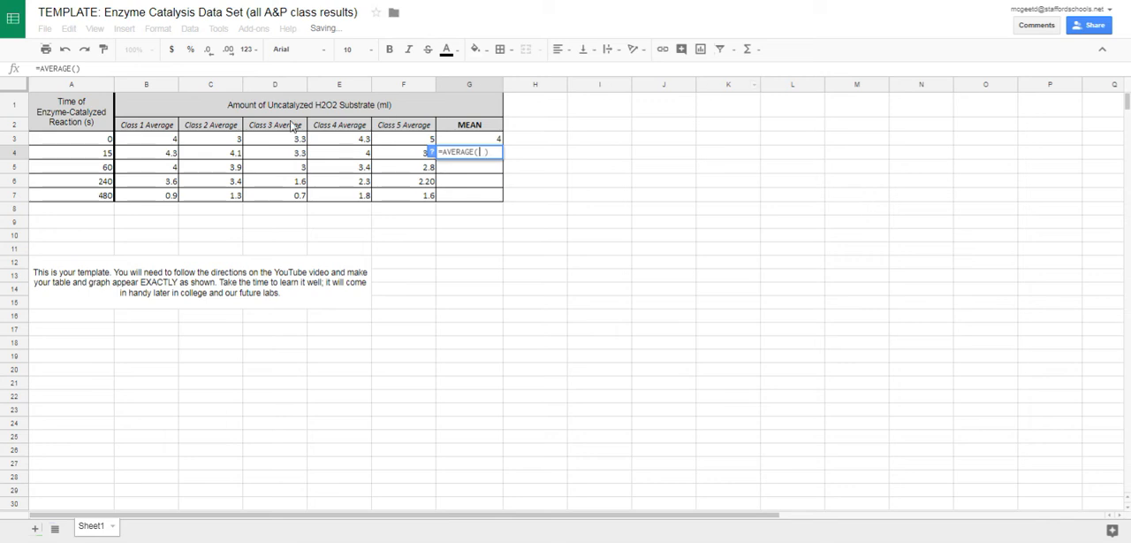
drag(157, 152, 399, 153)
key(Return)
click(747, 50)
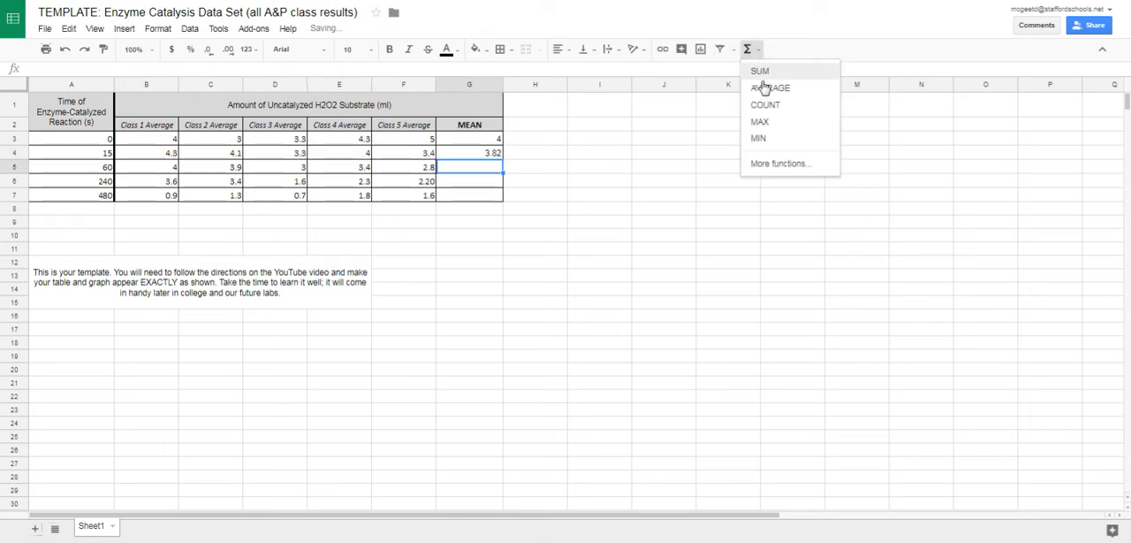
click(773, 89)
drag(129, 168, 403, 169)
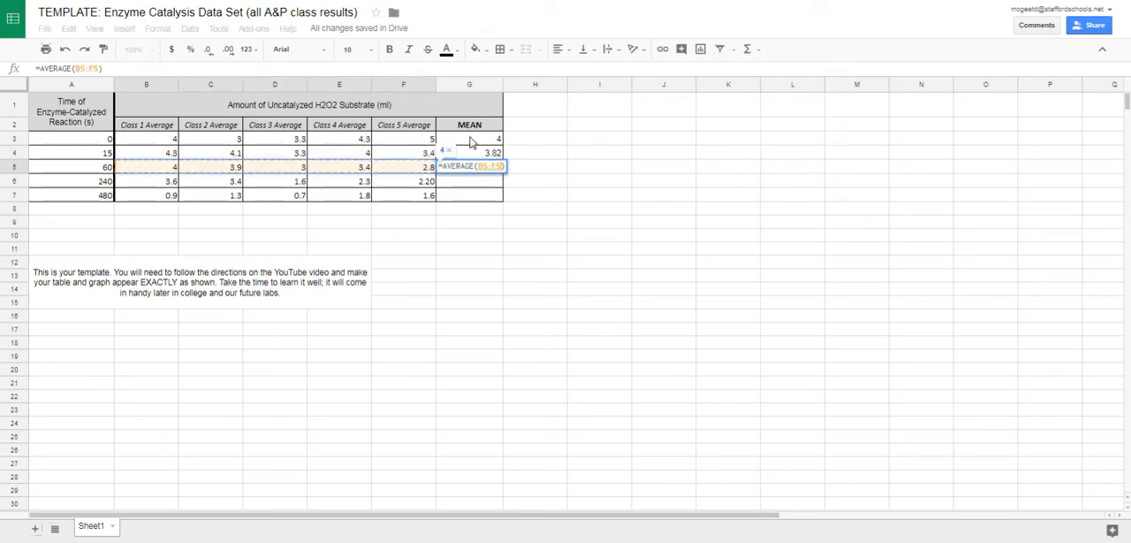
key(Return)
Calculate the means for 240 s and 480 s in G6 and G7 with AVERAGE over B6:F6 and B7:F7.
click(750, 50)
click(766, 88)
drag(159, 181, 398, 183)
key(Return)
click(749, 49)
click(765, 89)
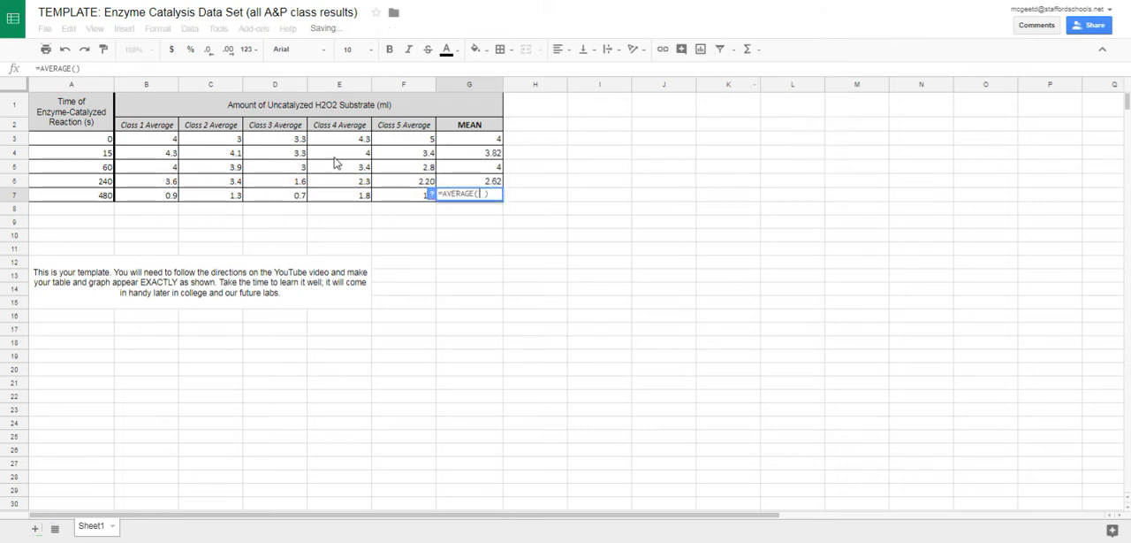
drag(152, 196, 446, 196)
key(Return)
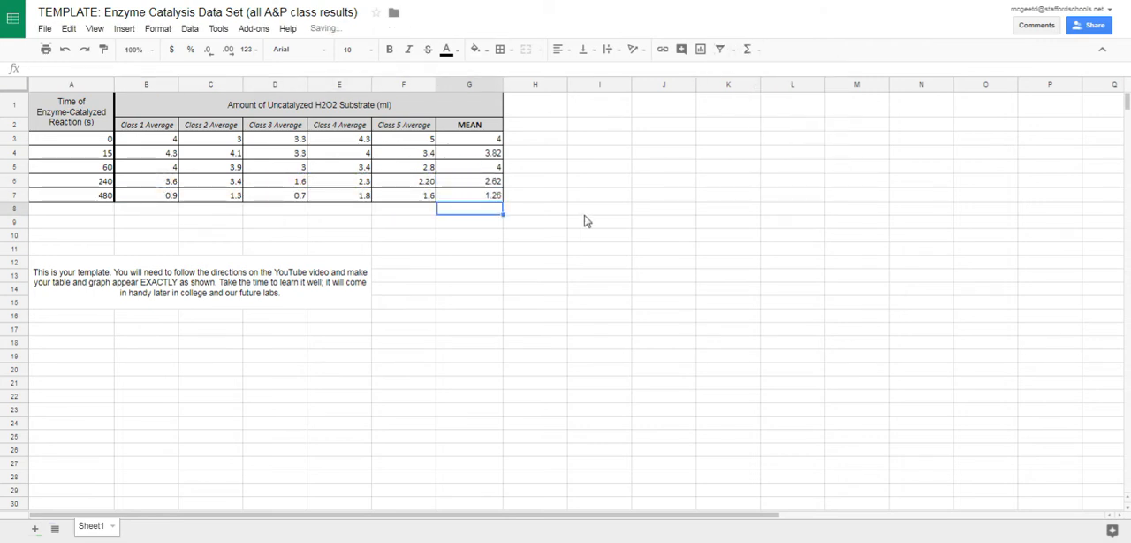
click(589, 212)
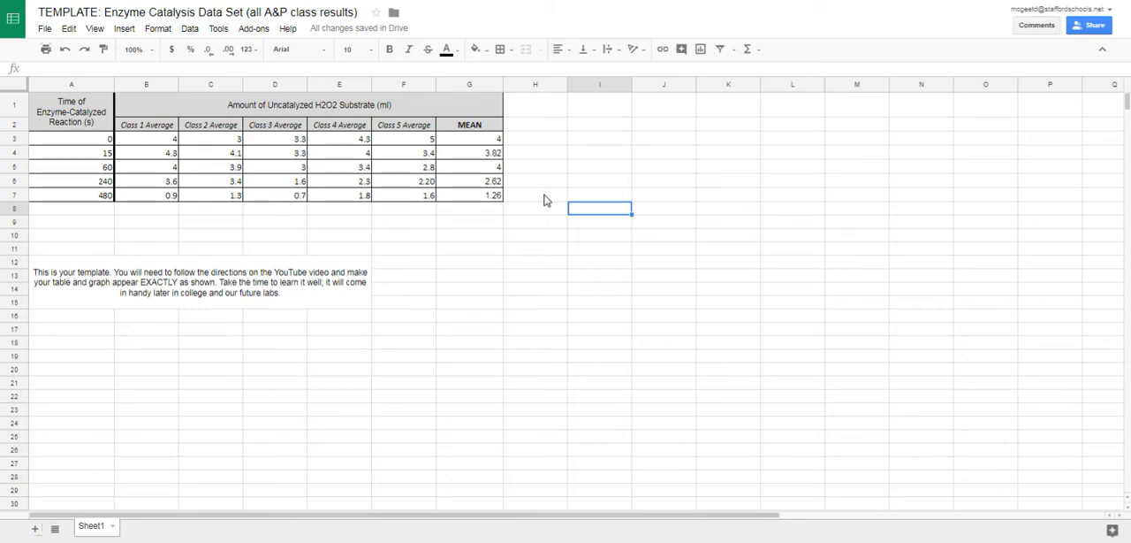
Center the values in the data range A3:G7 horizontally.
drag(88, 139, 474, 203)
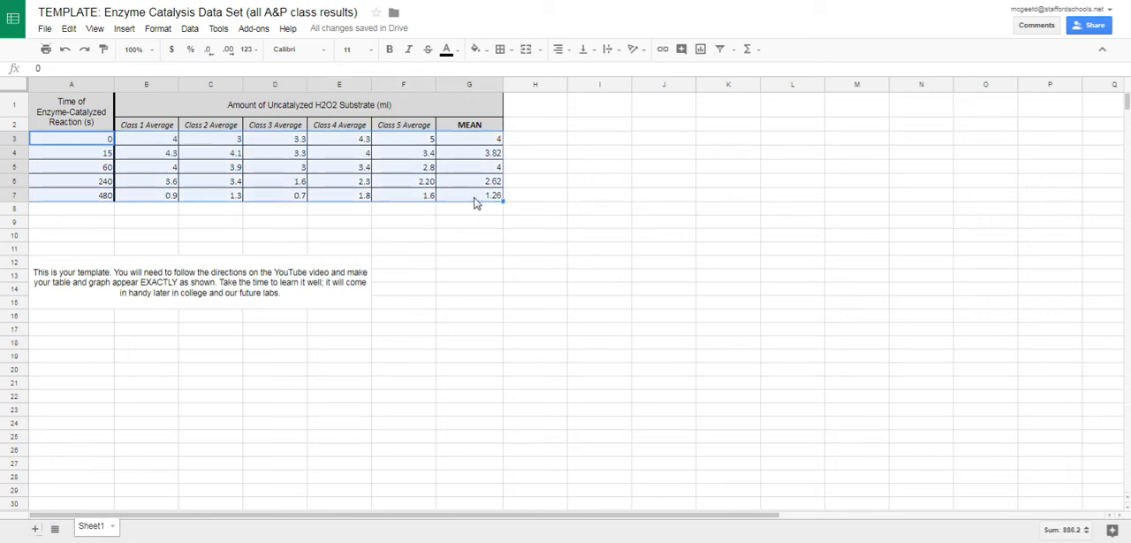
click(570, 58)
click(580, 71)
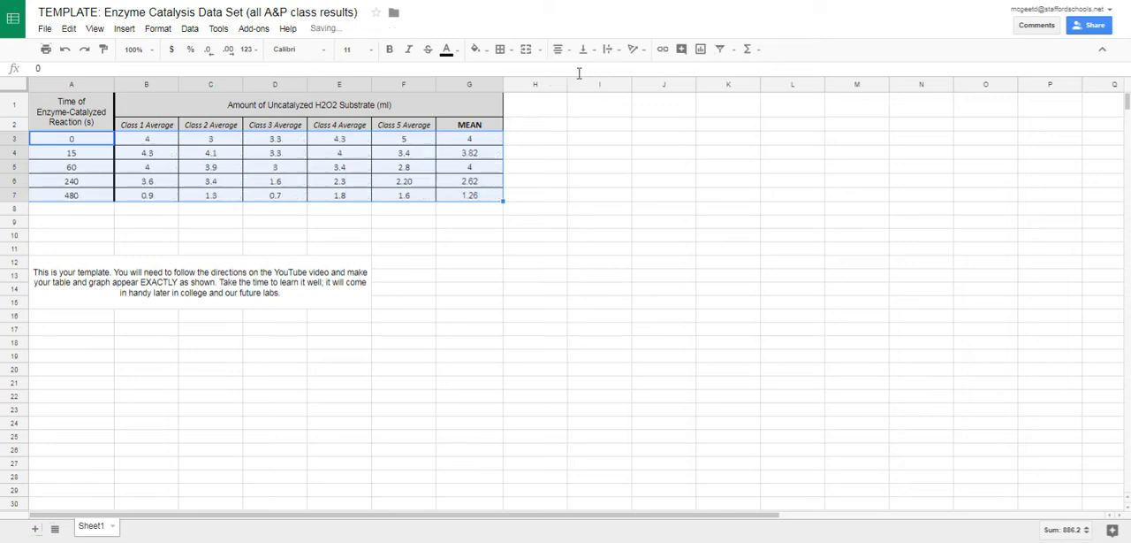
Format the class averages in B3:F7 to show one decimal place.
click(541, 248)
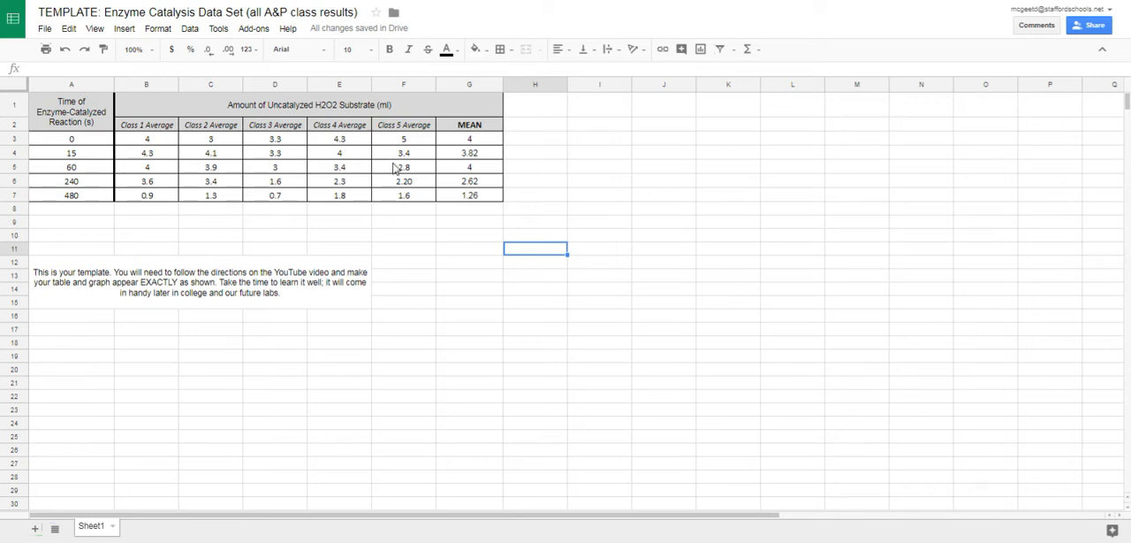
drag(156, 142, 412, 197)
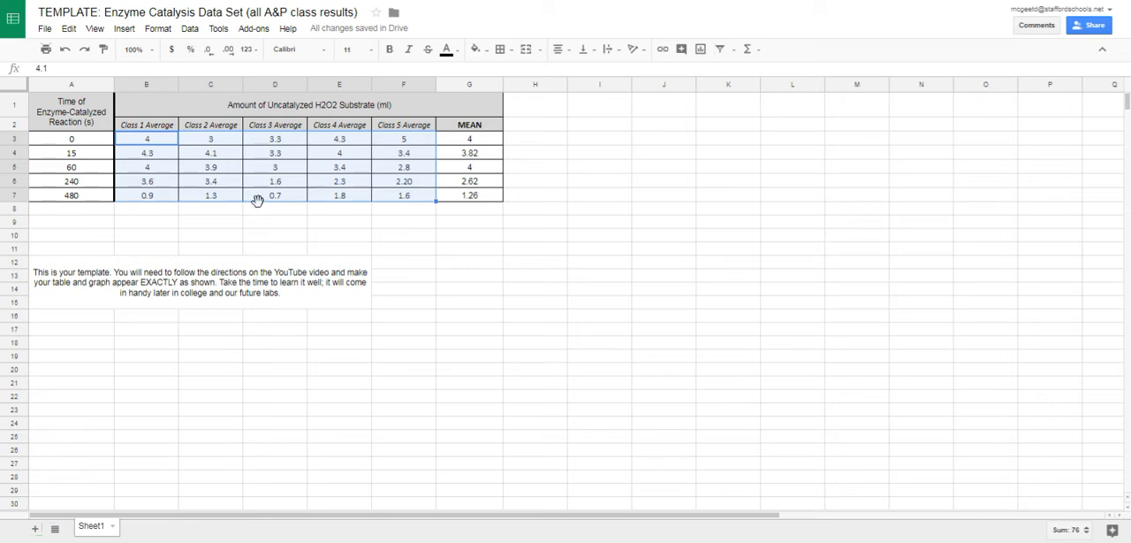
click(211, 51)
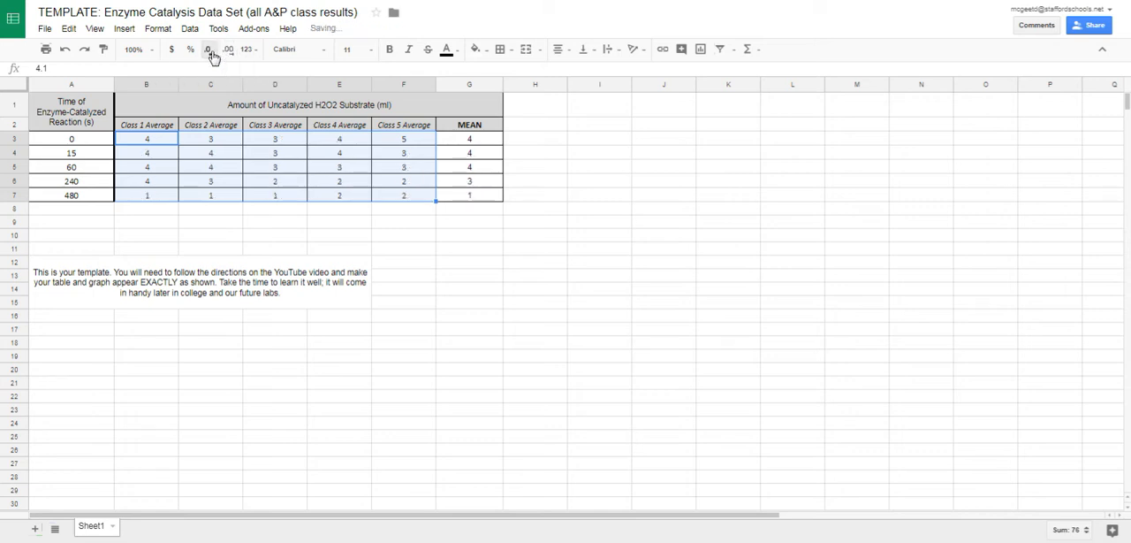
click(228, 51)
click(228, 51)
click(228, 50)
click(228, 50)
click(228, 51)
click(212, 51)
click(212, 50)
click(212, 50)
click(212, 51)
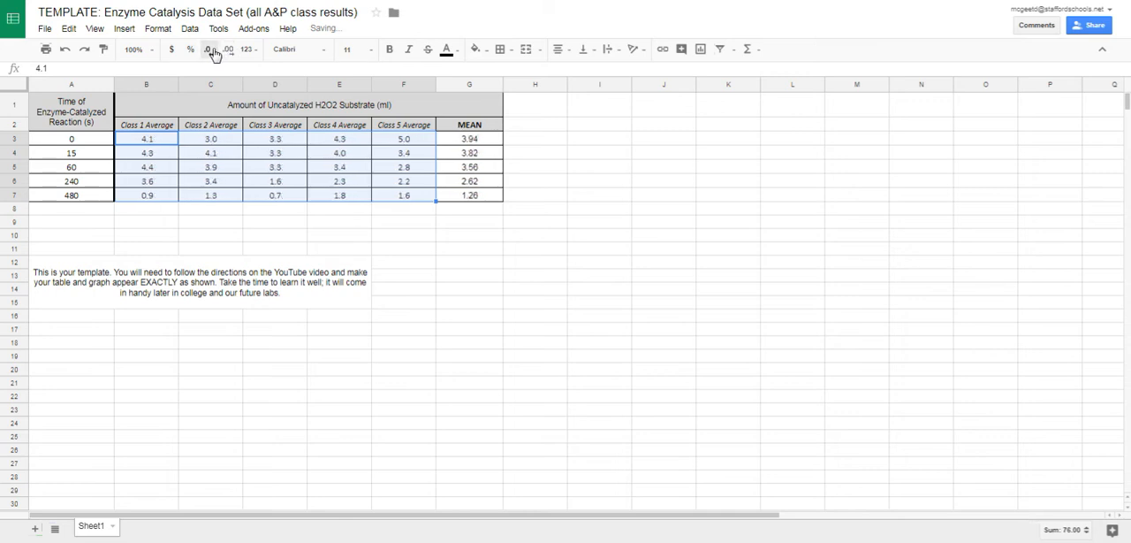
click(435, 213)
Format the means in G3:G7 to show two decimal places.
drag(473, 142, 493, 195)
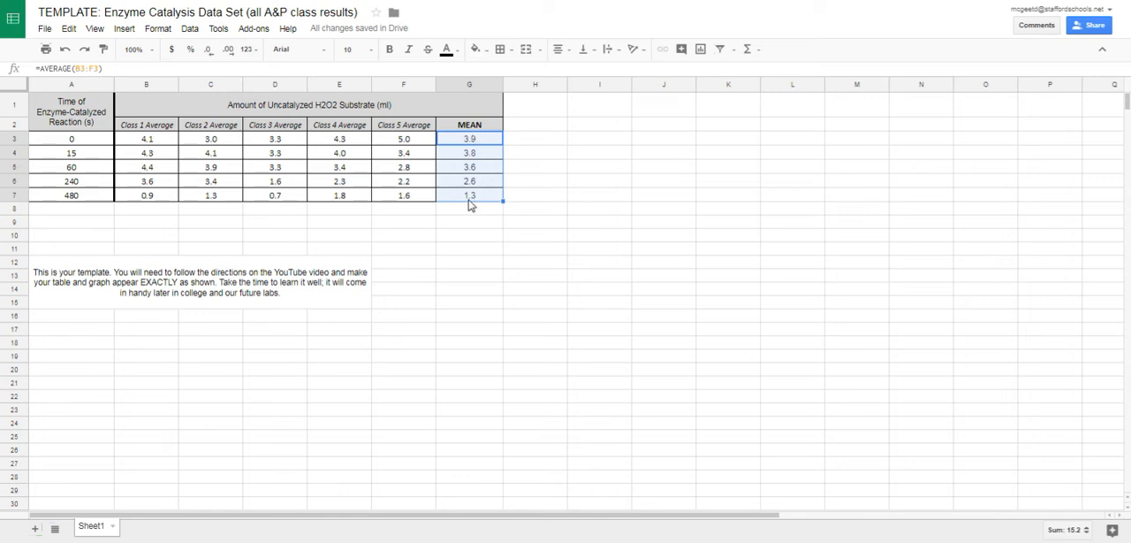
click(228, 50)
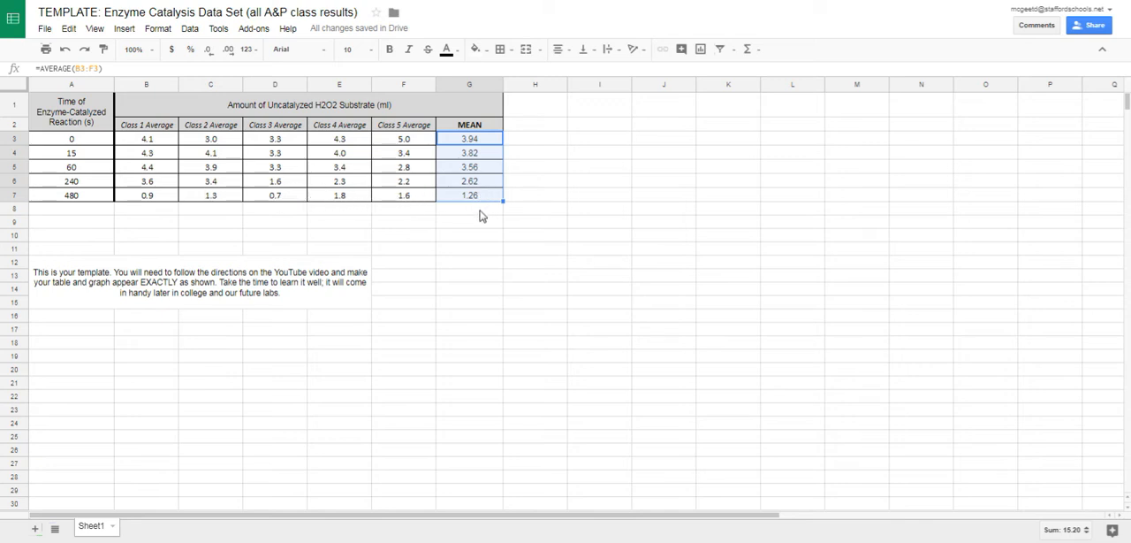
click(521, 227)
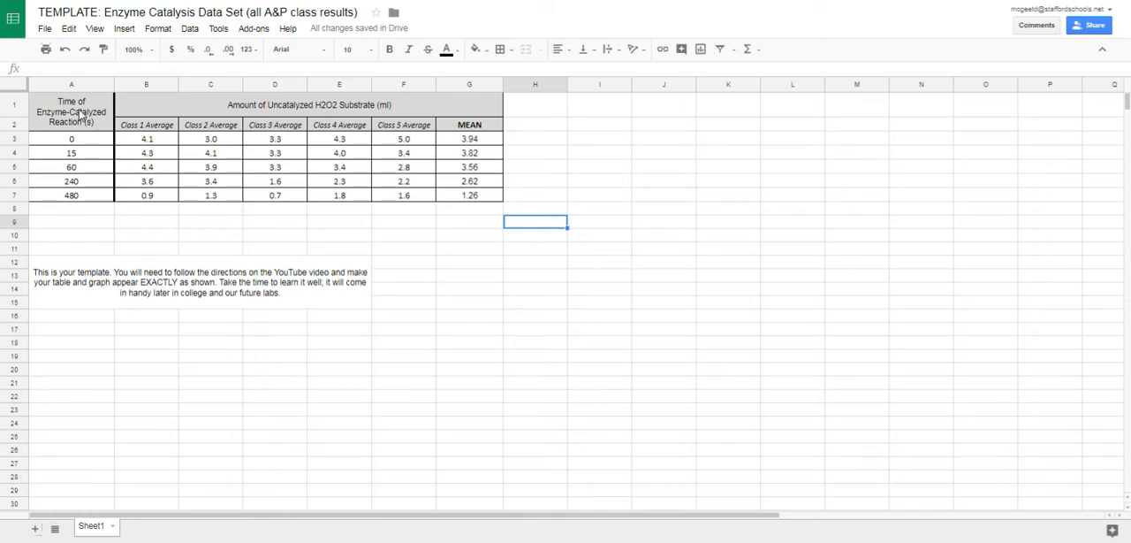
Copy the data table A1:G7 and paste it unlinked under the Table heading of the lab report in Google Docs.
drag(79, 115, 477, 203)
click(68, 29)
click(97, 106)
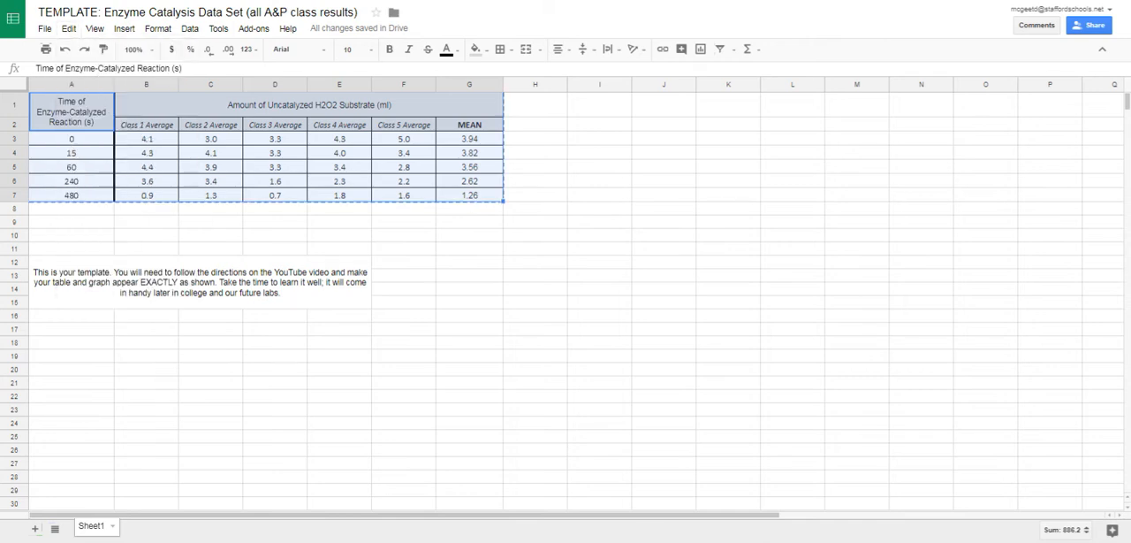
click(257, 1)
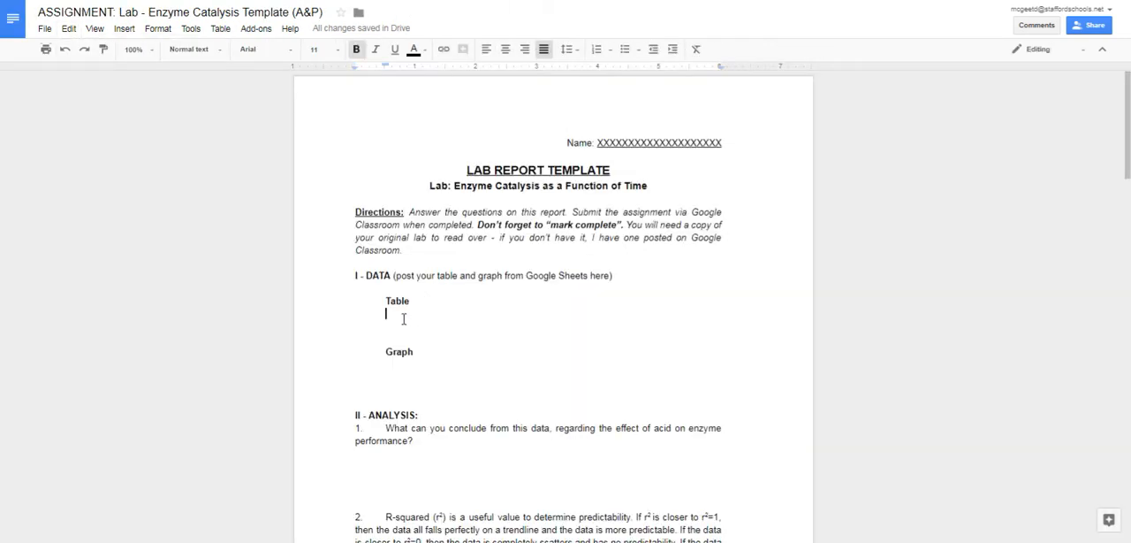
click(69, 28)
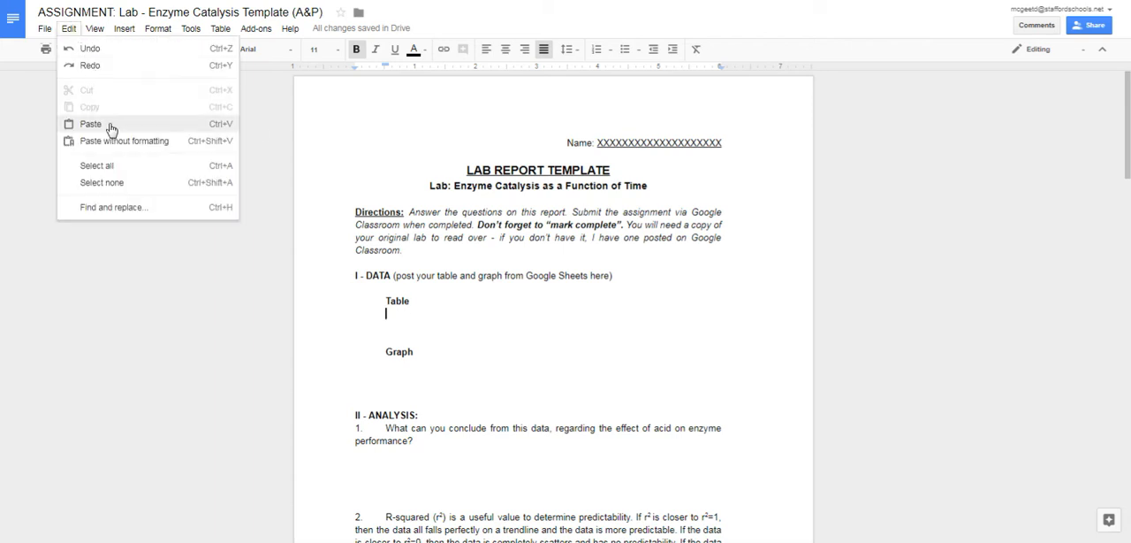
click(91, 124)
click(517, 289)
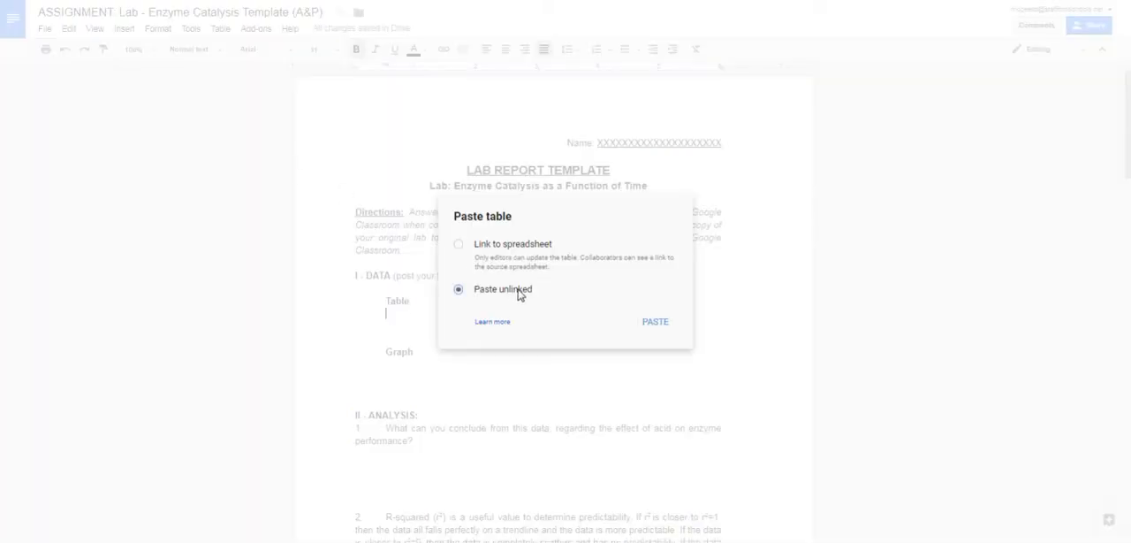
click(654, 319)
scroll(628, 293, down, 2)
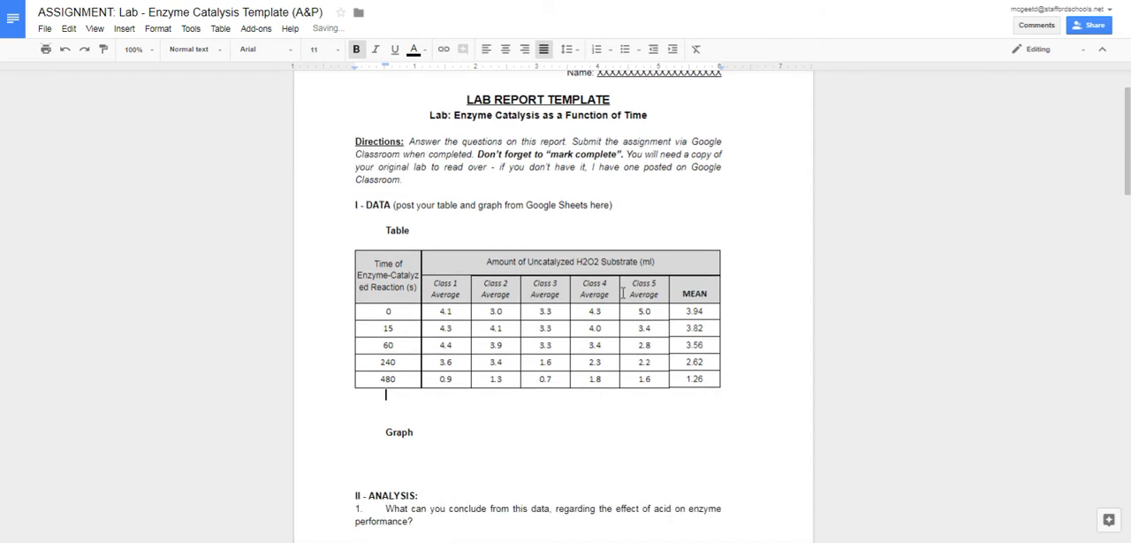
Return to the Google Sheets data set and insert a chart from the times in A3:A7 and the means in G3:G7.
key(ctrl+Tab)
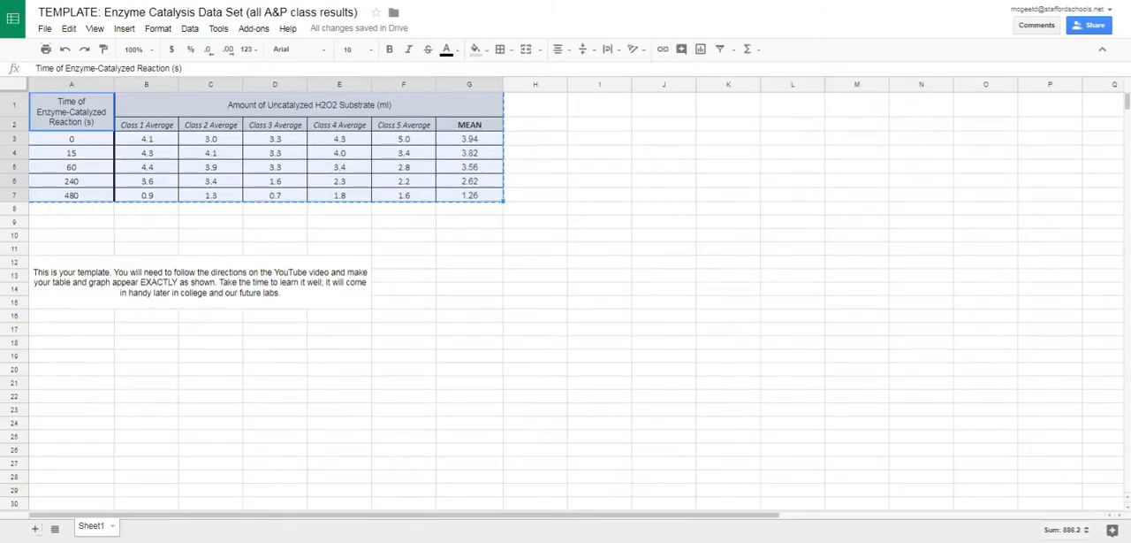
click(463, 235)
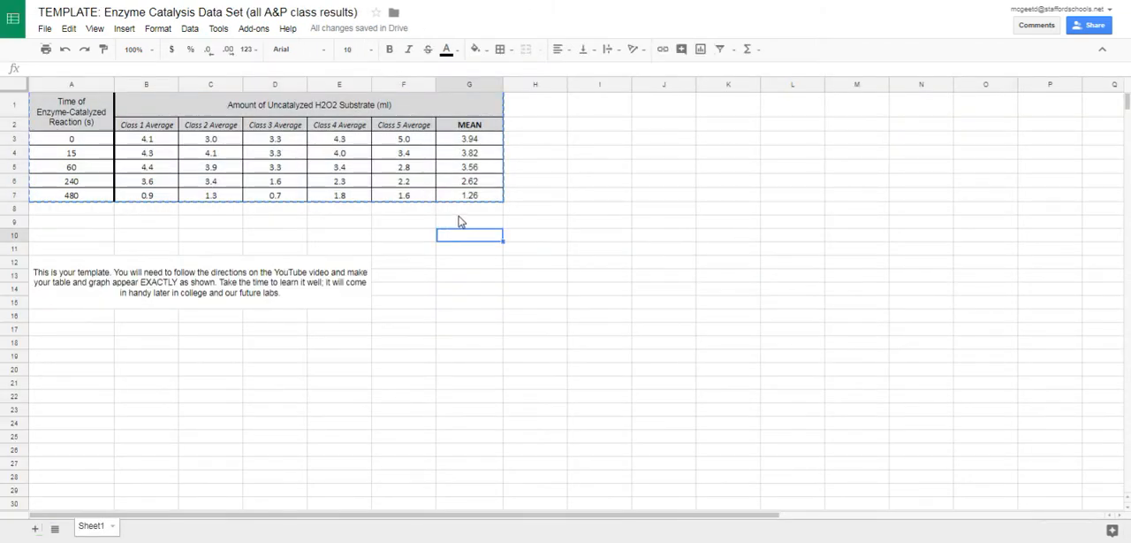
key(Escape)
click(86, 142)
drag(86, 142, 92, 201)
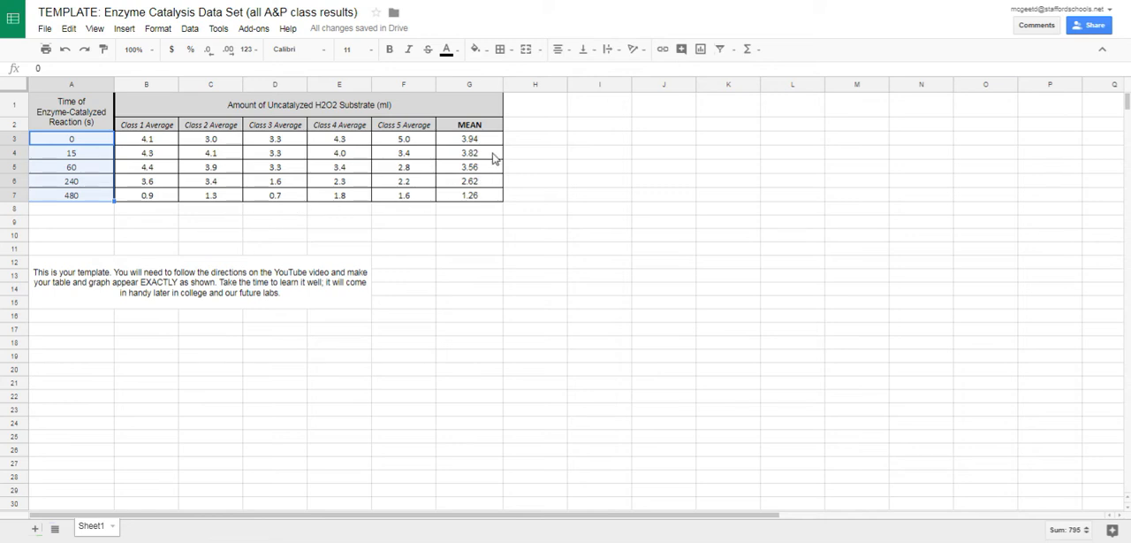
ctrl+click(492, 140)
drag(492, 146, 493, 207)
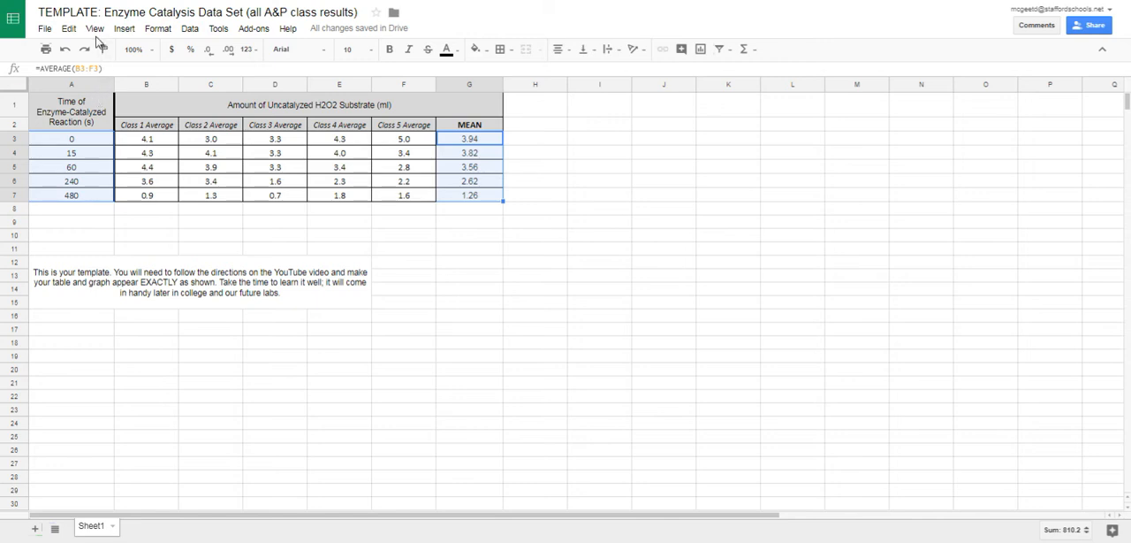
click(124, 28)
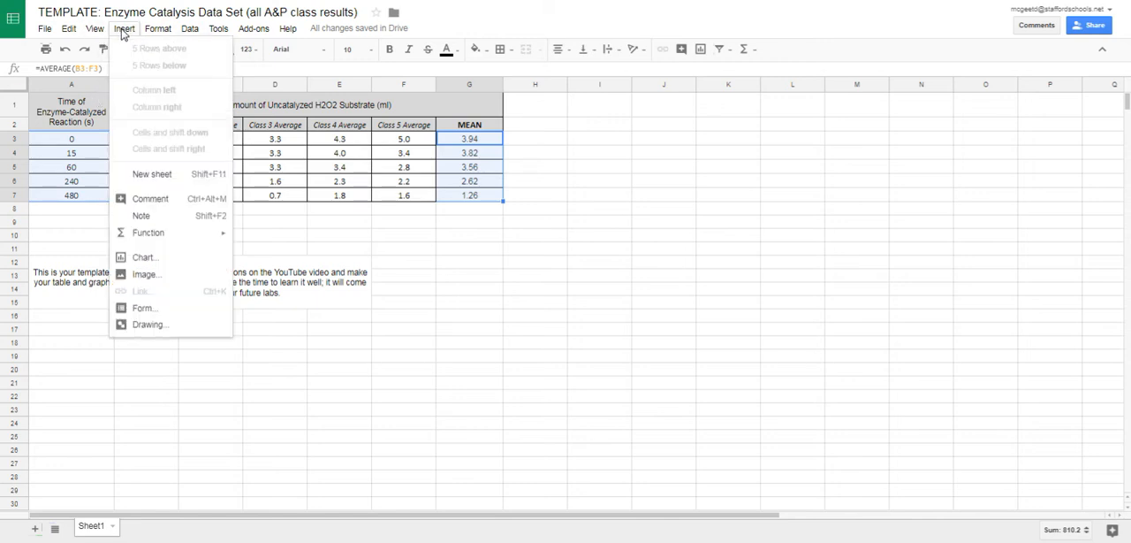
click(167, 257)
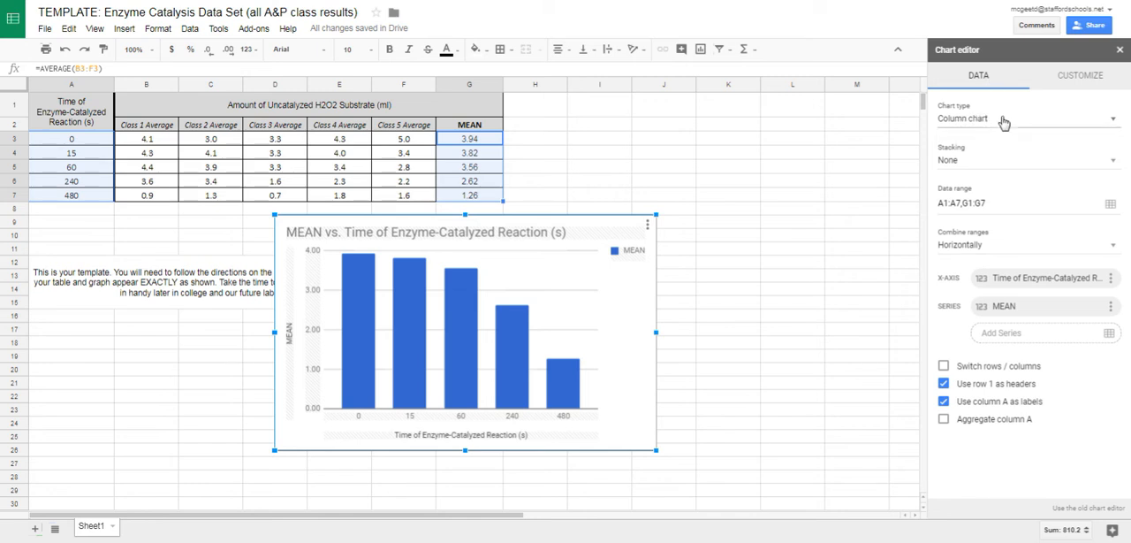
Change the chart type to Scatter chart.
click(1000, 120)
scroll(990, 357, down, 5)
click(985, 391)
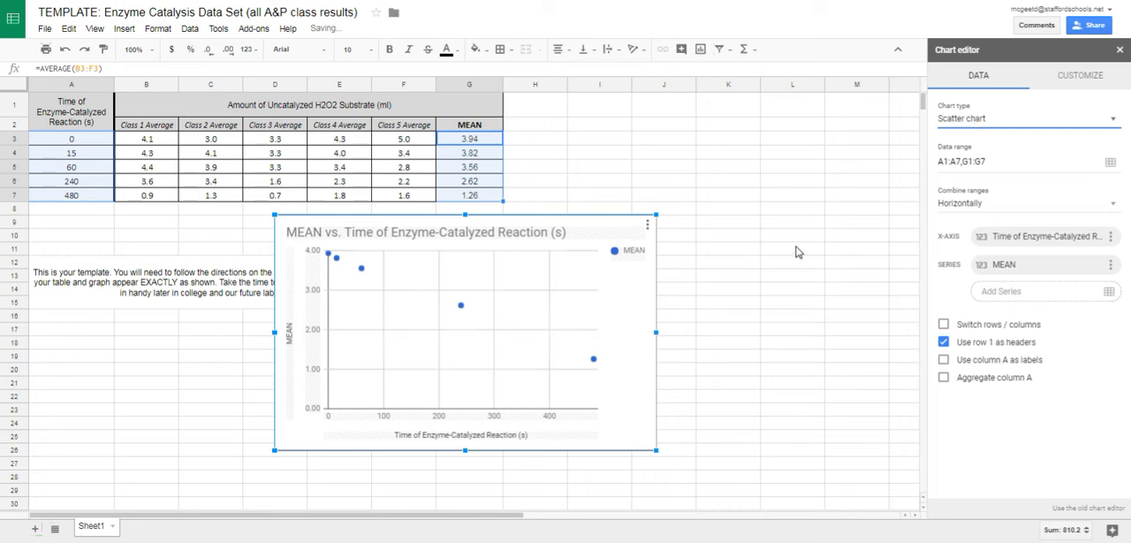
Set the scatter chart's major gridline color to white for both the vertical and horizontal axes.
click(1063, 77)
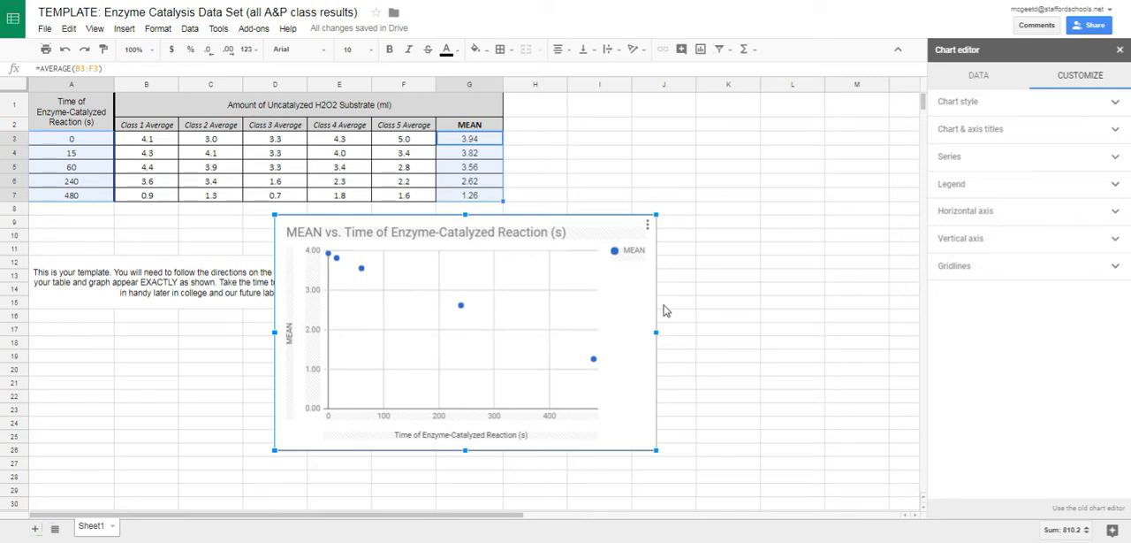
click(955, 268)
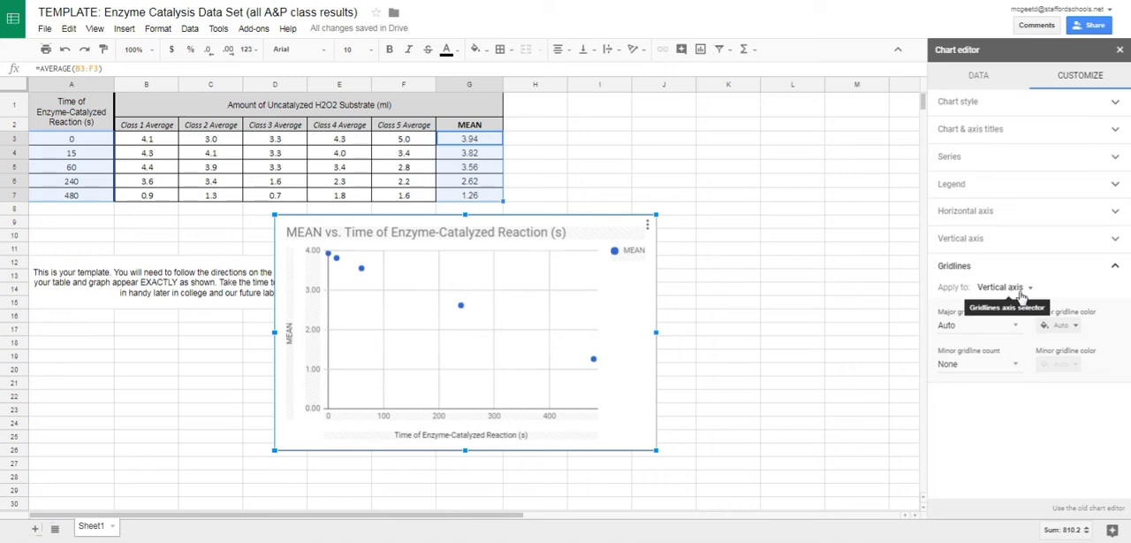
click(1069, 328)
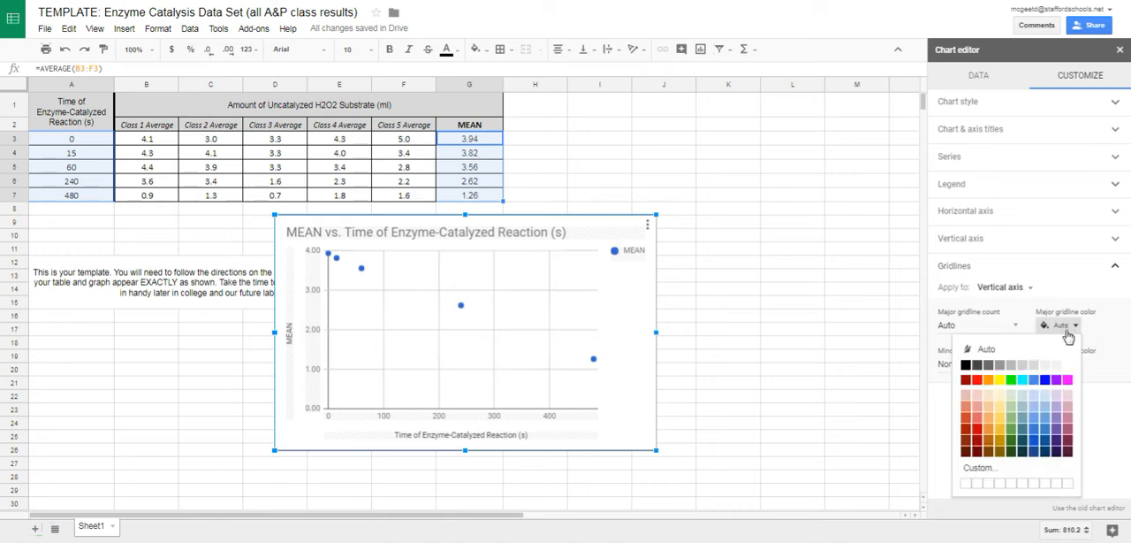
click(1070, 363)
click(1008, 288)
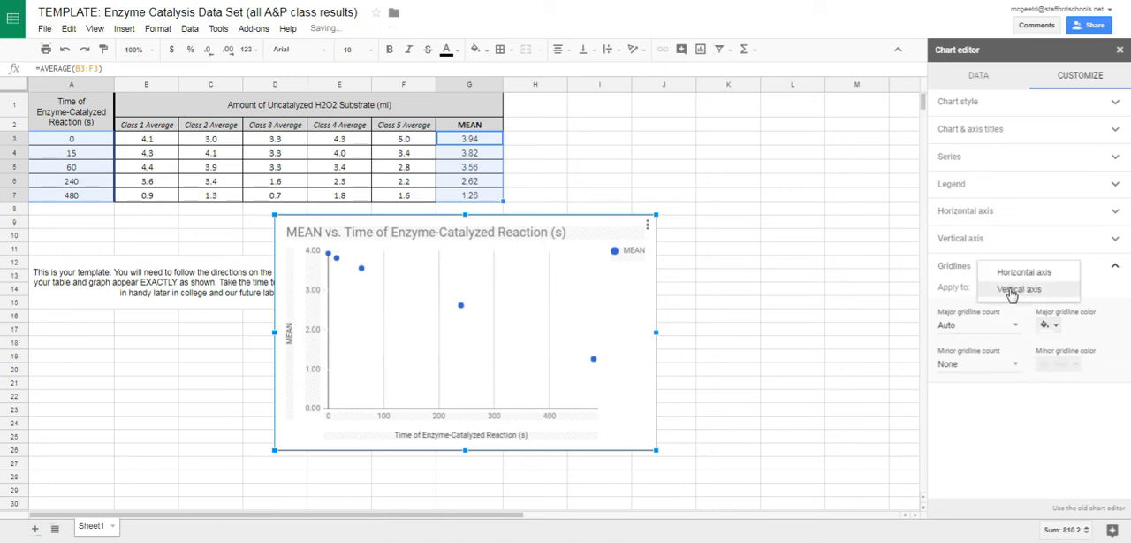
click(1016, 272)
click(1063, 326)
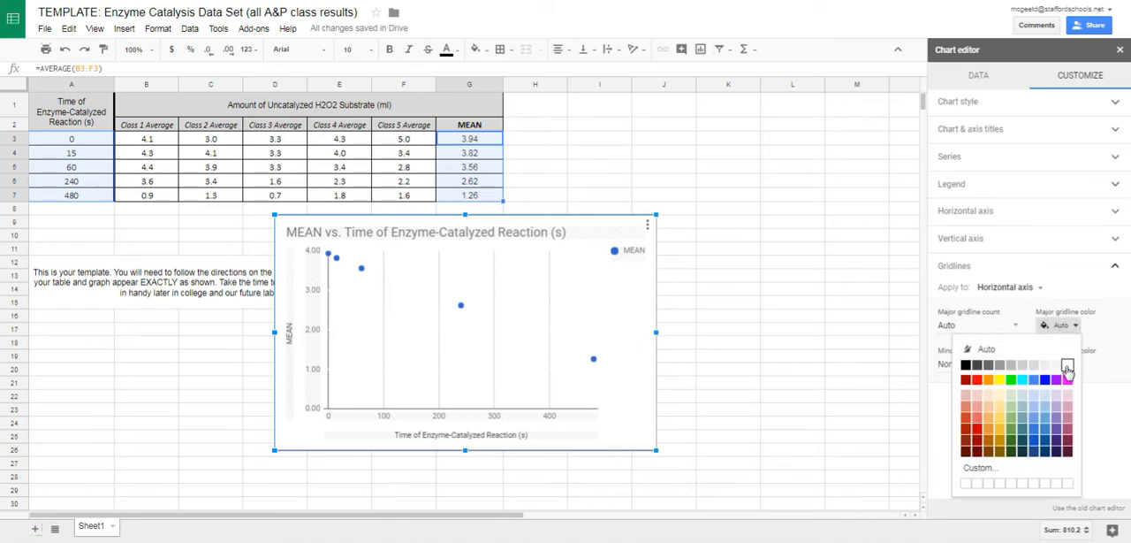
click(1068, 365)
click(1035, 268)
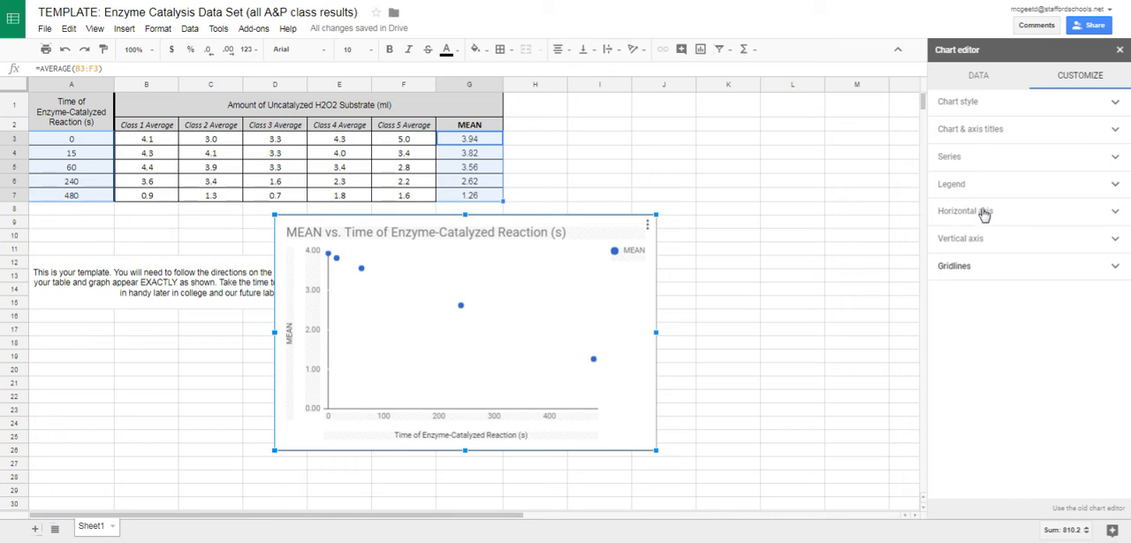
Set the chart's horizontal axis range to a minimum of 0 and a maximum of 500.
click(566, 418)
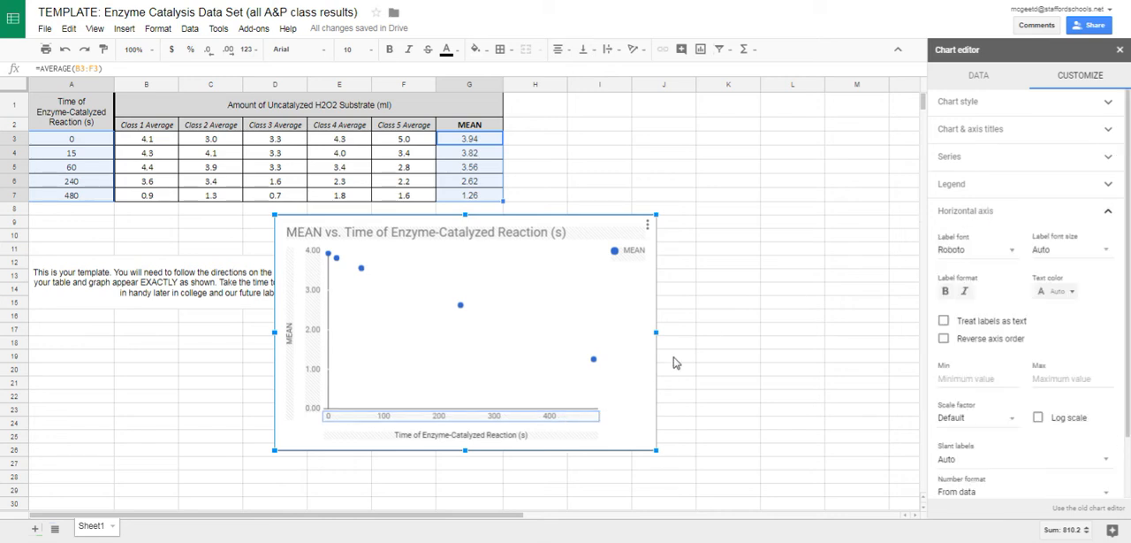
click(975, 380)
text(0)
click(1063, 377)
text(500)
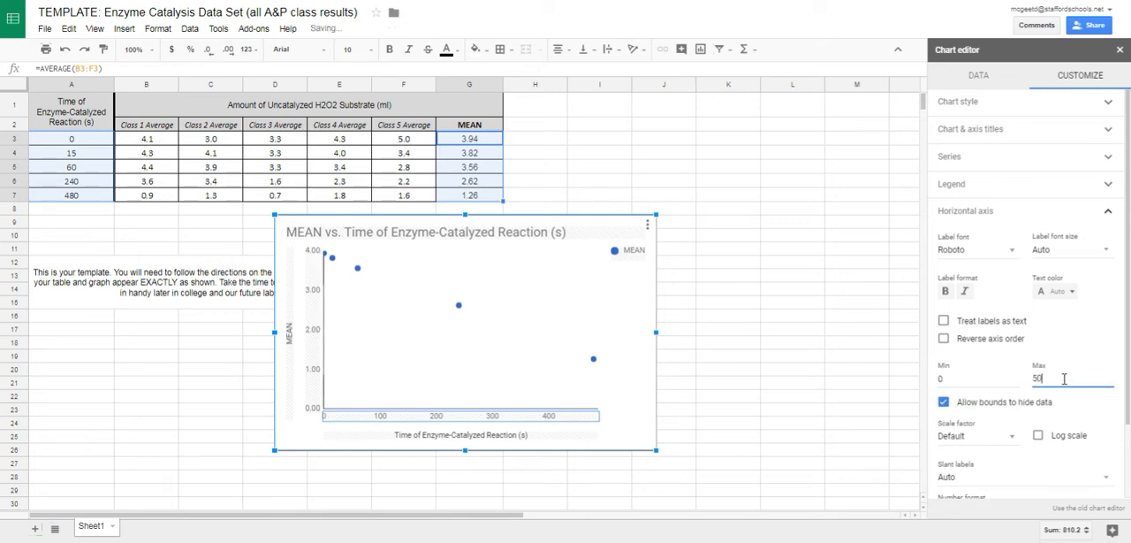
click(1019, 382)
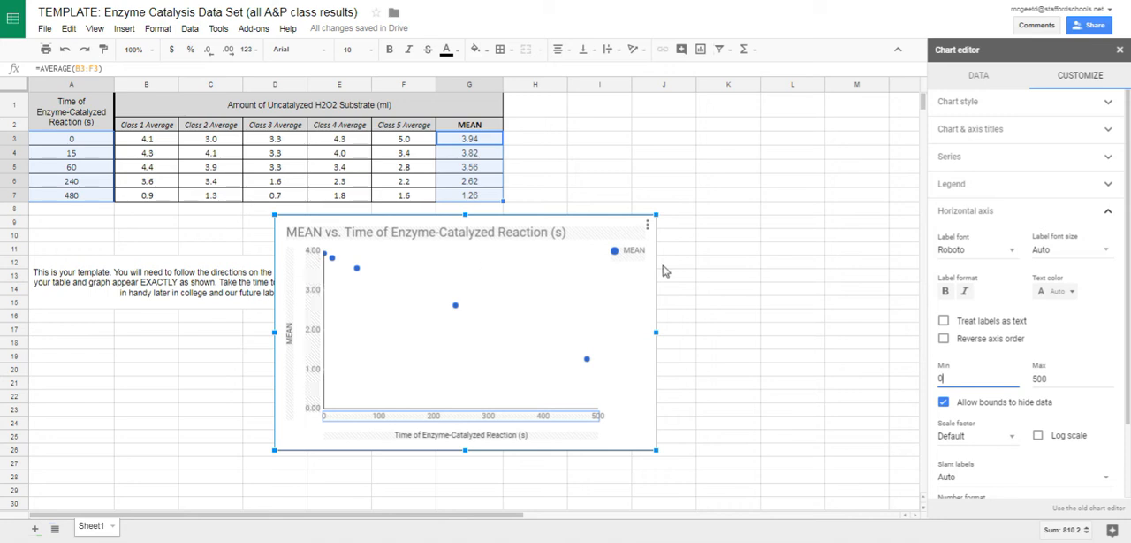
click(1078, 213)
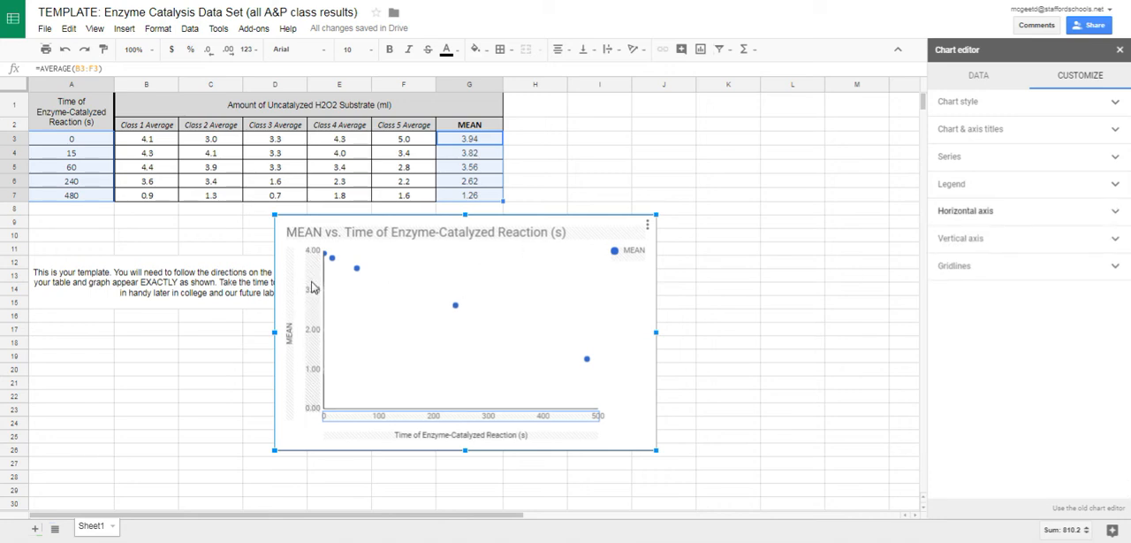
Set the vertical axis number format to Custom and open its suffix for editing.
click(1005, 247)
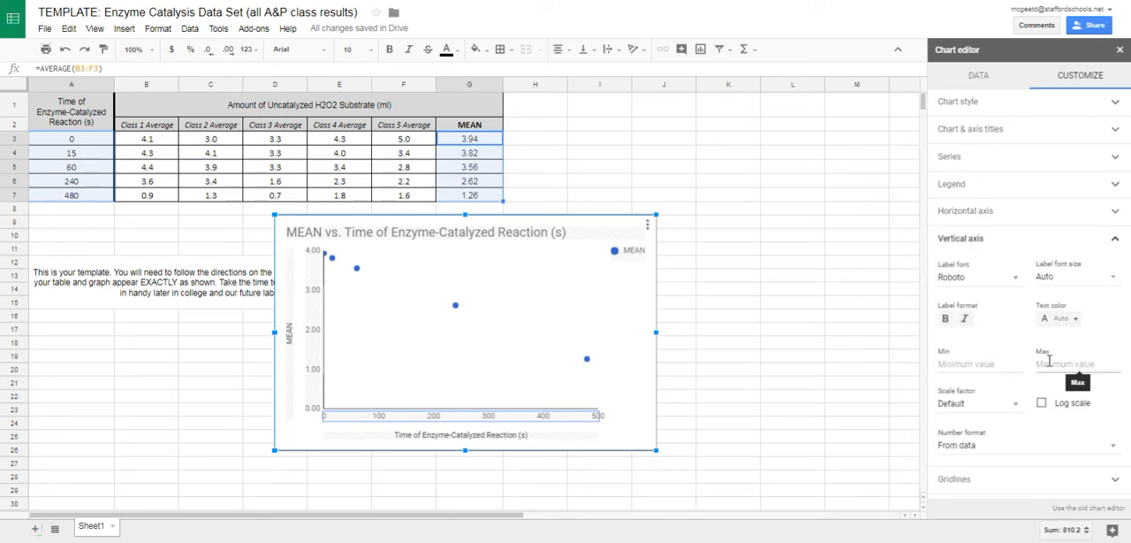
click(992, 446)
click(990, 420)
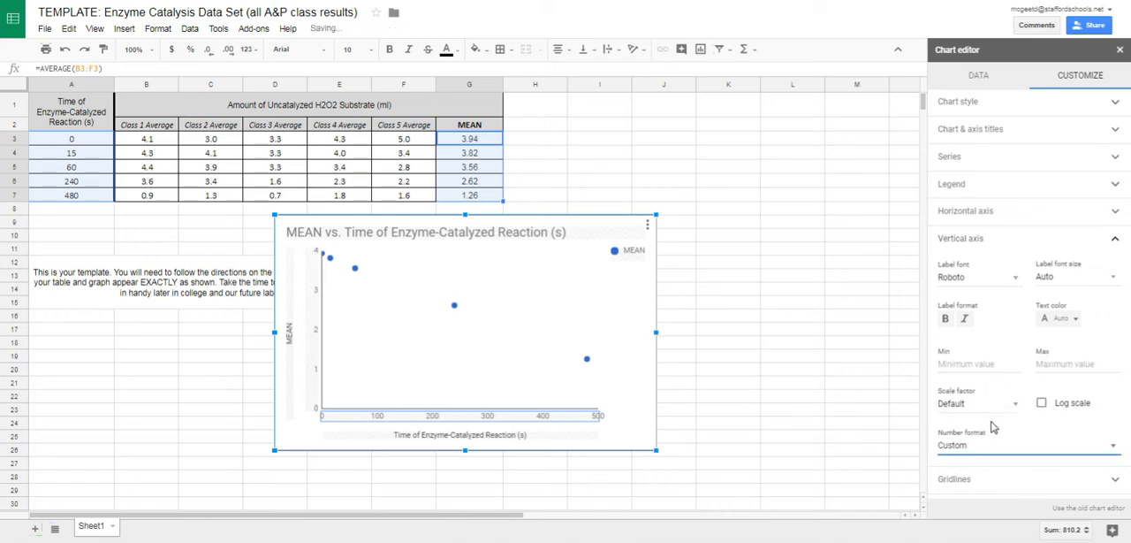
scroll(1030, 429, down, 1)
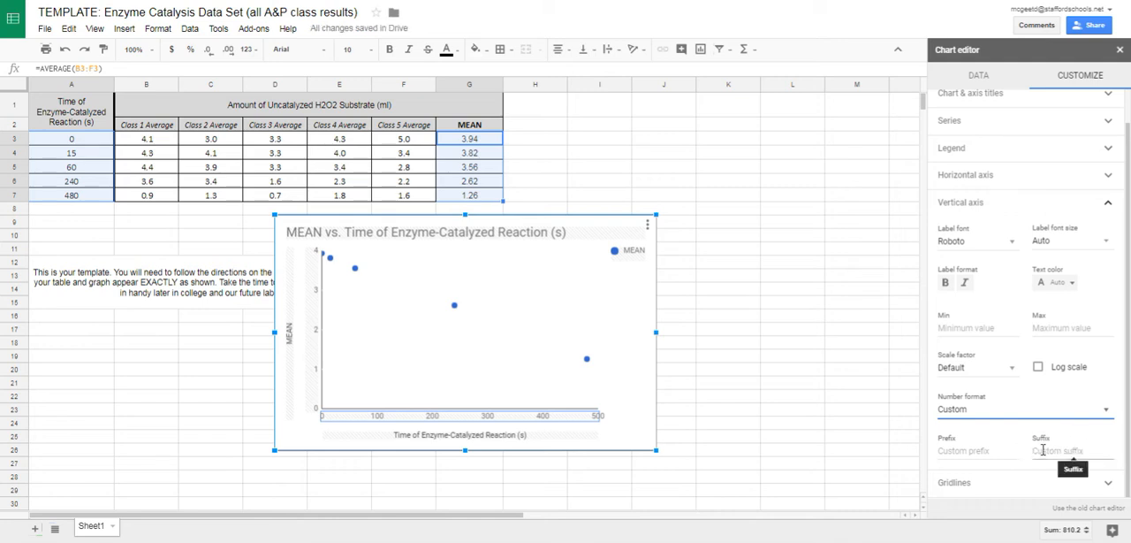
click(1043, 450)
text(000000)
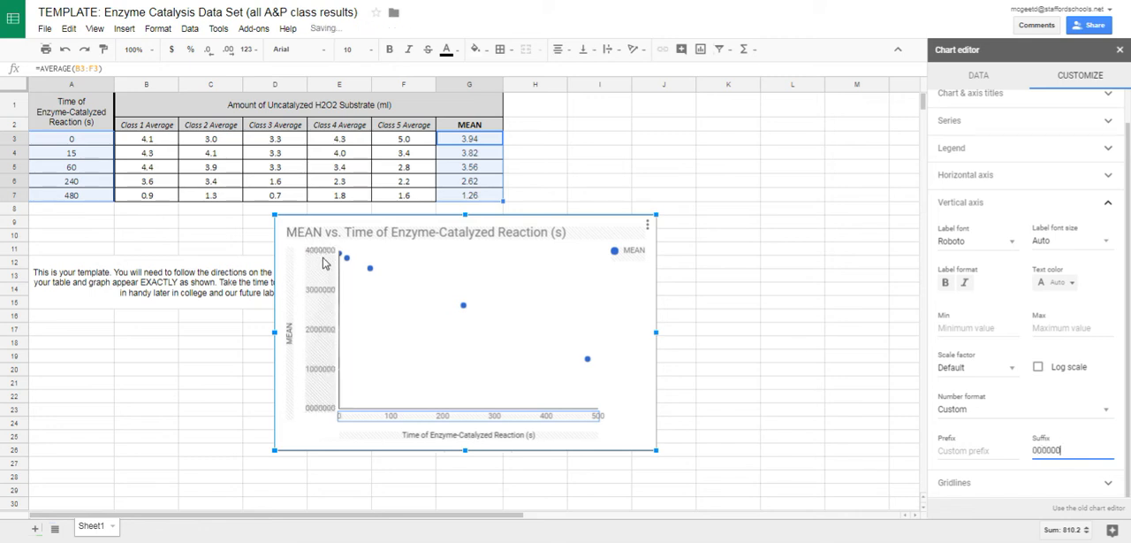
drag(1064, 450, 1034, 450)
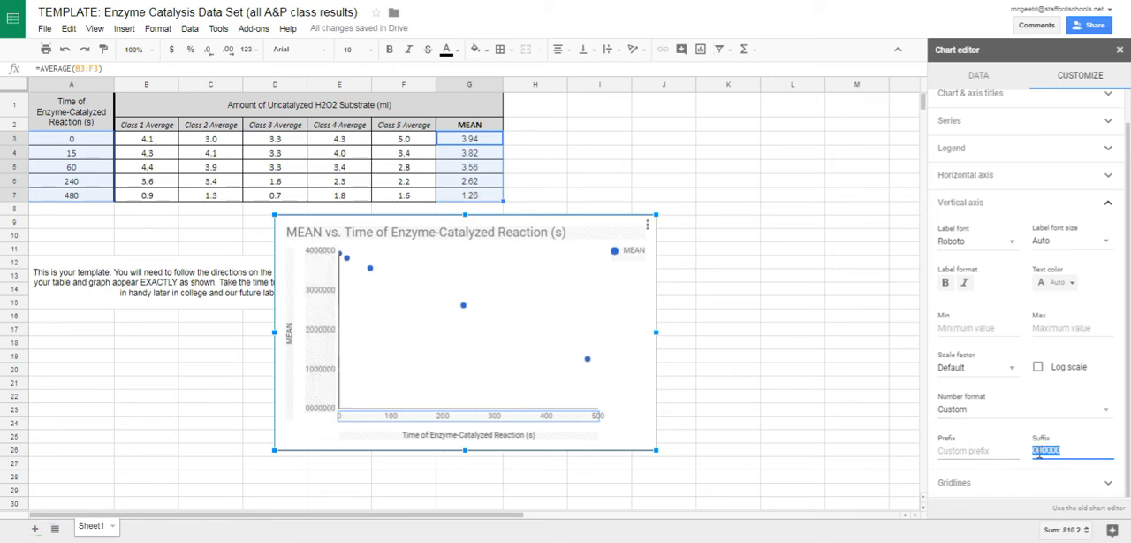
key(BackSpace)
Enter ".00" as the custom suffix for the vertical axis numbers.
text(.00)
mouse_move(332, 258)
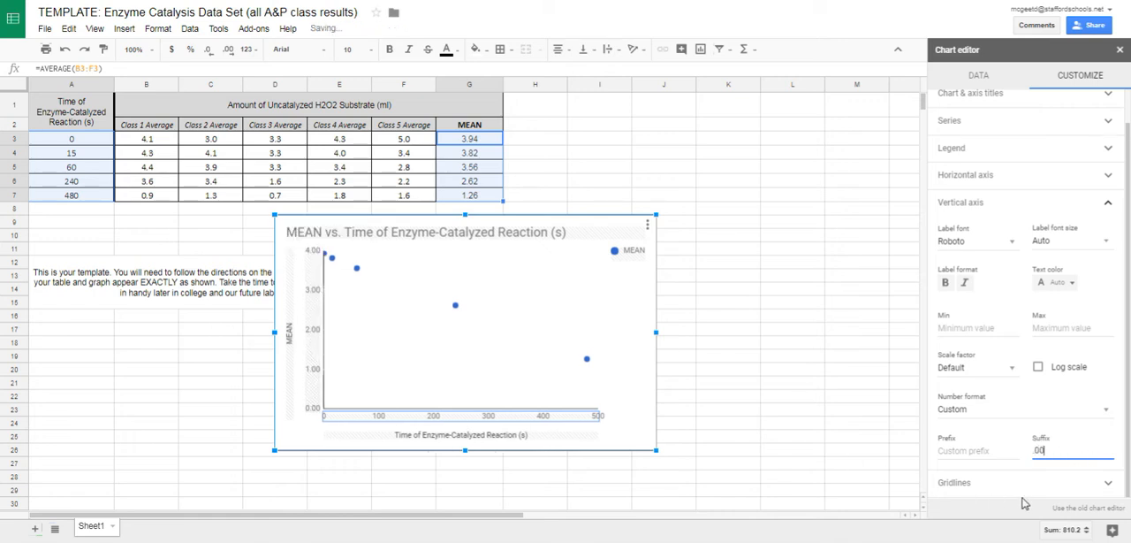
Clear the custom suffix from the vertical axis number format and close the chart editor.
drag(1061, 451, 1026, 451)
key(BackSpace)
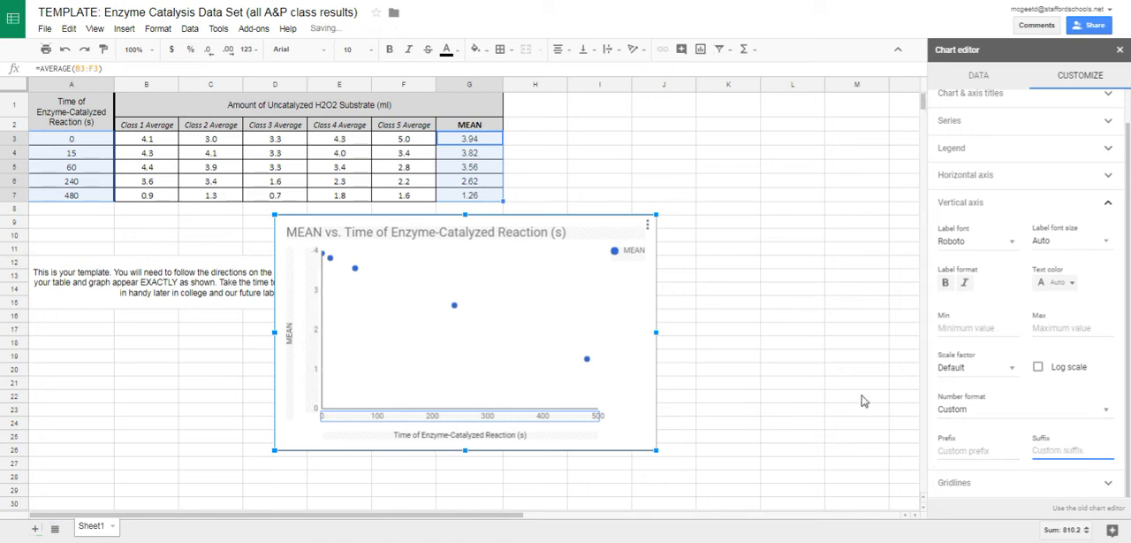
click(808, 172)
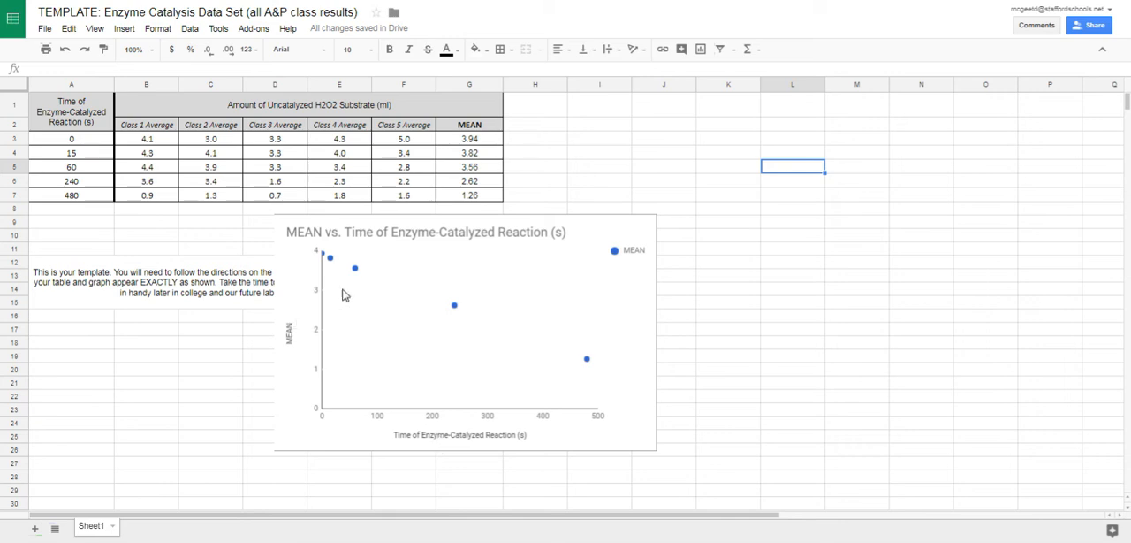
Change the chart title to "The Effect of Time on the Rate of Reaction of Enzymes" and center it.
click(366, 232)
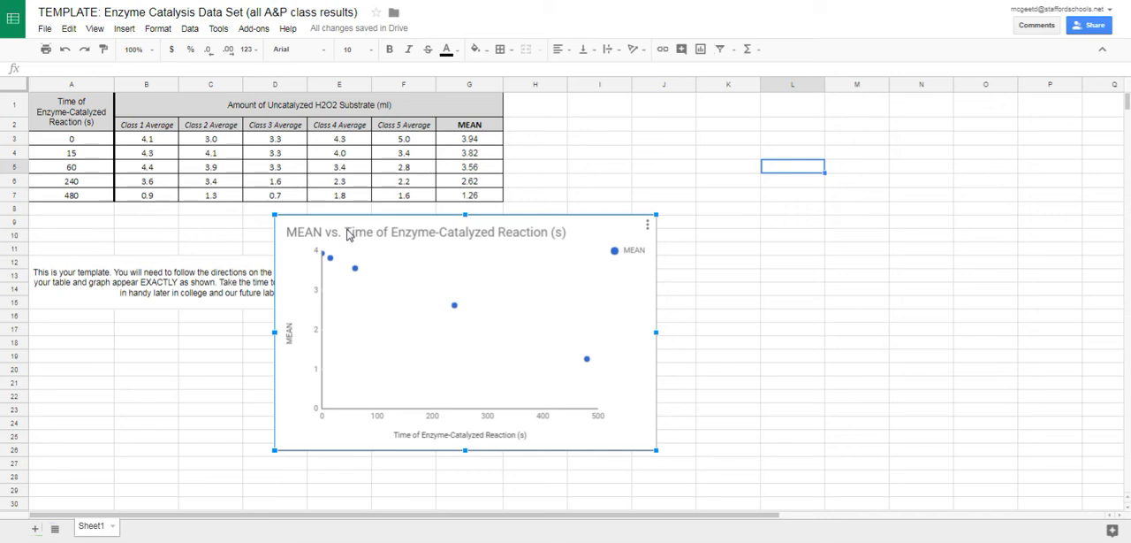
double_click(348, 231)
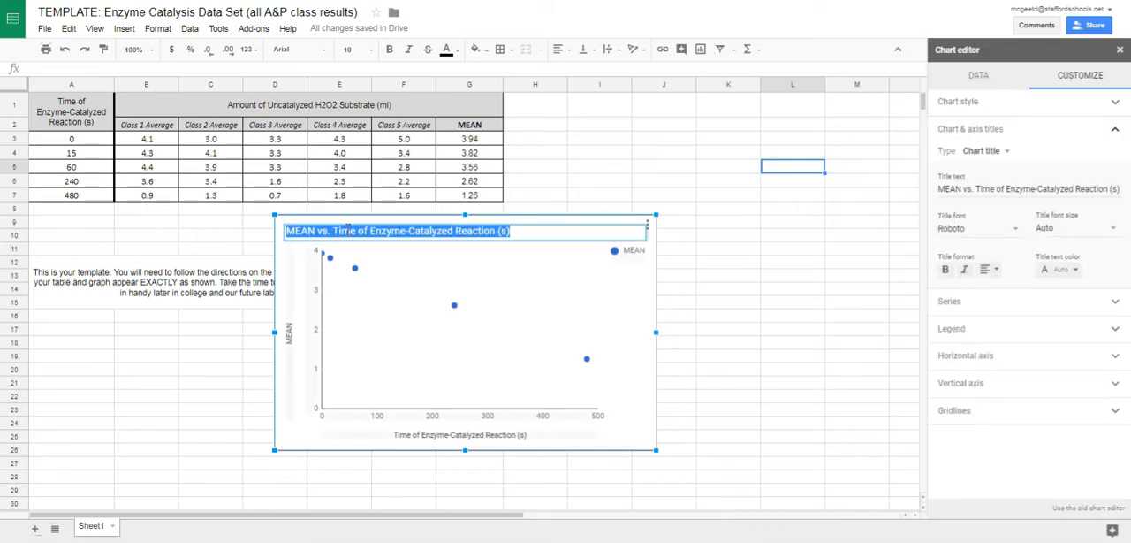
text(T)
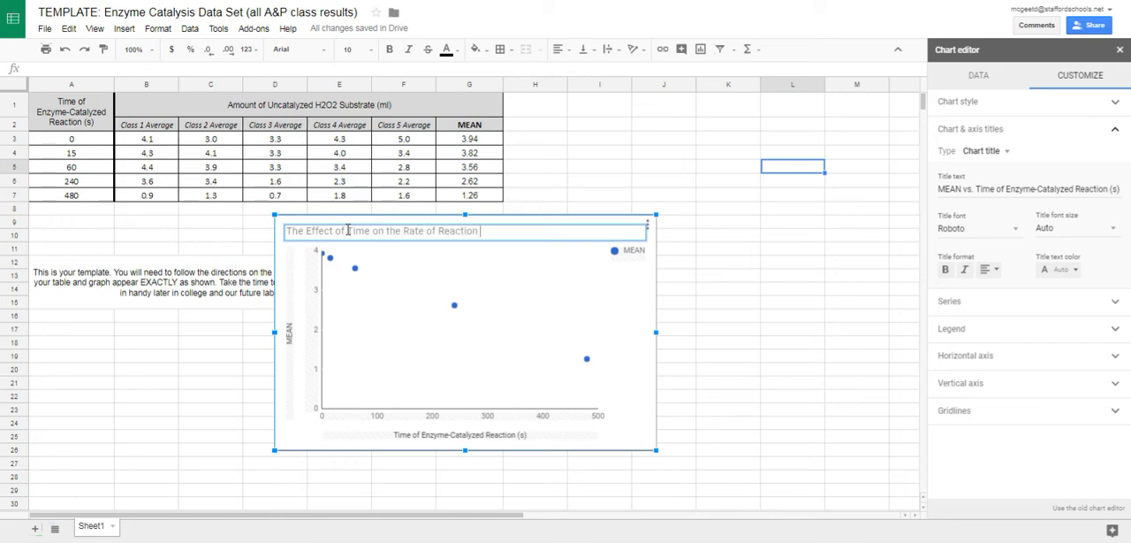
triple_click(349, 230)
click(991, 269)
click(1007, 292)
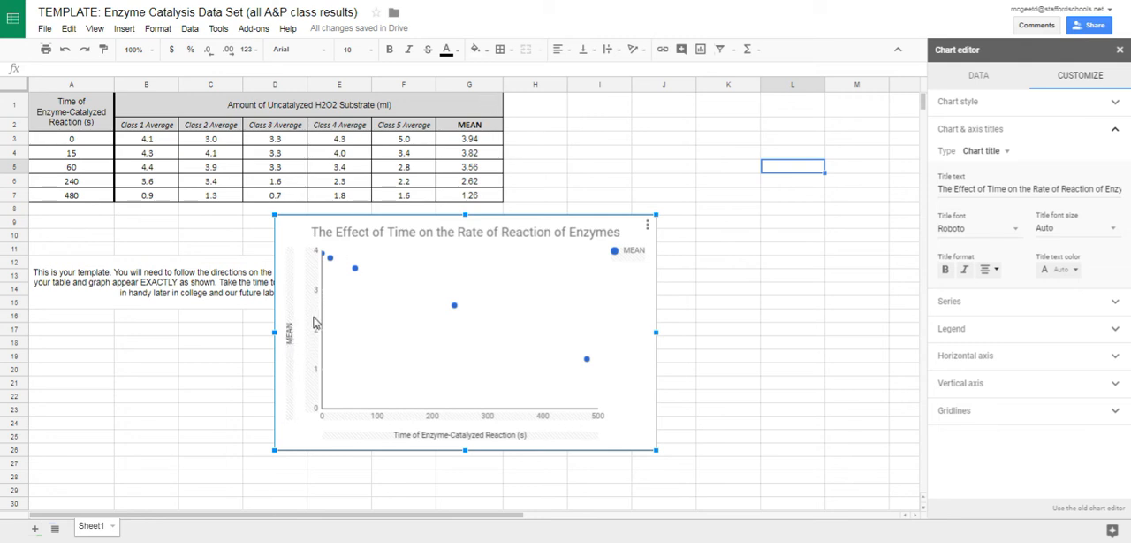
Set the vertical axis title to "MEAN Amount of Uncatalyzed H2O2 Substrate (ml)".
click(290, 319)
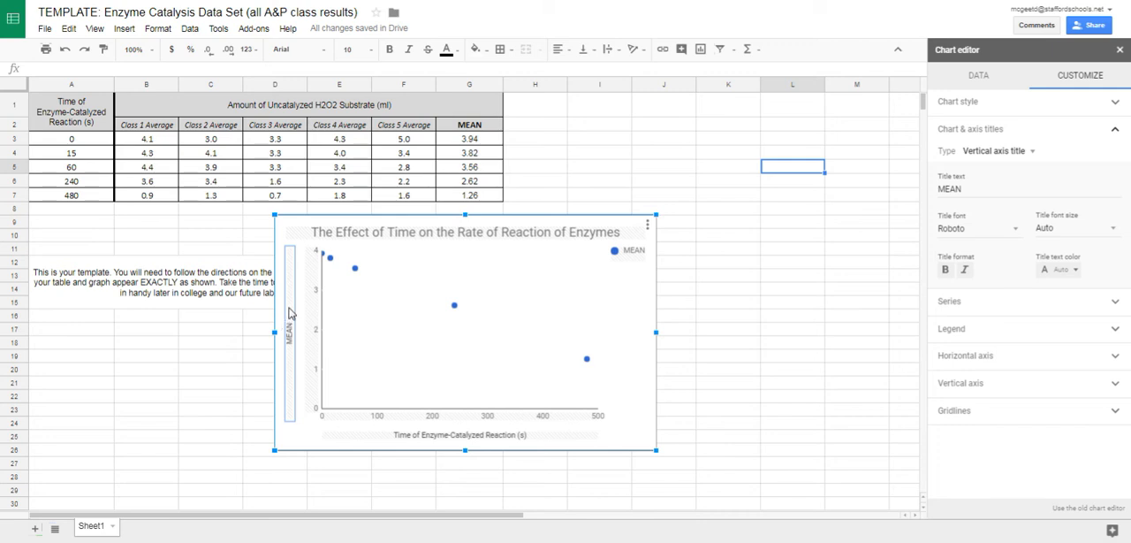
click(999, 127)
click(999, 127)
click(983, 183)
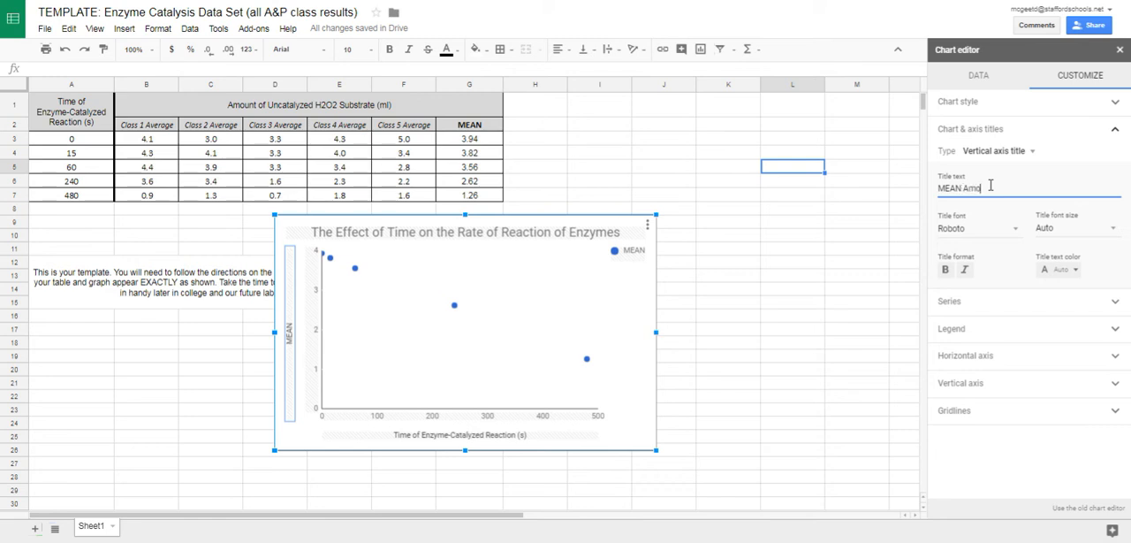
text(Amount of Uncatalyzed H2O2 Substrate)
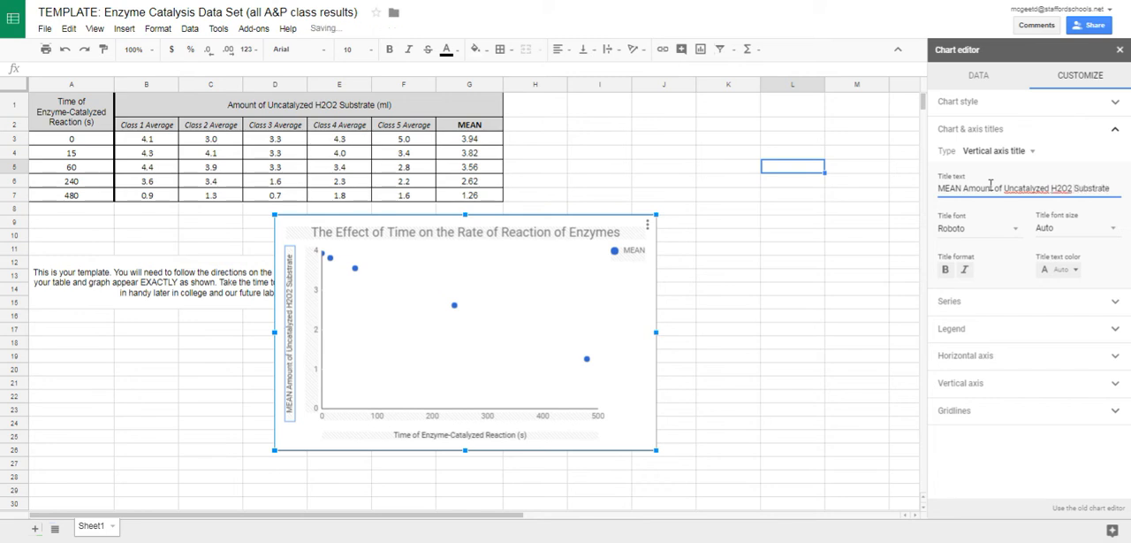
text( (ml))
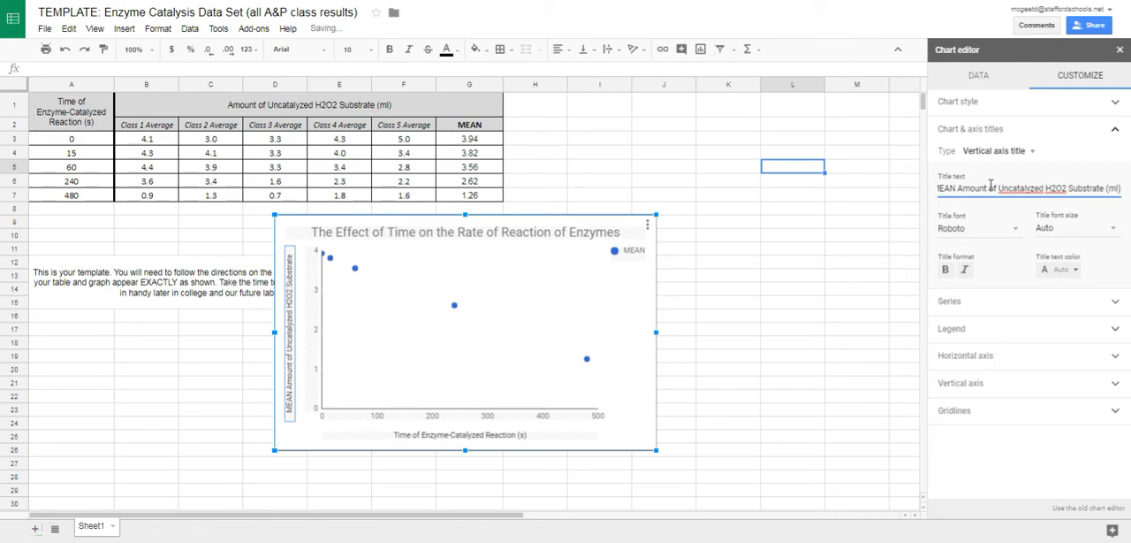
click(881, 209)
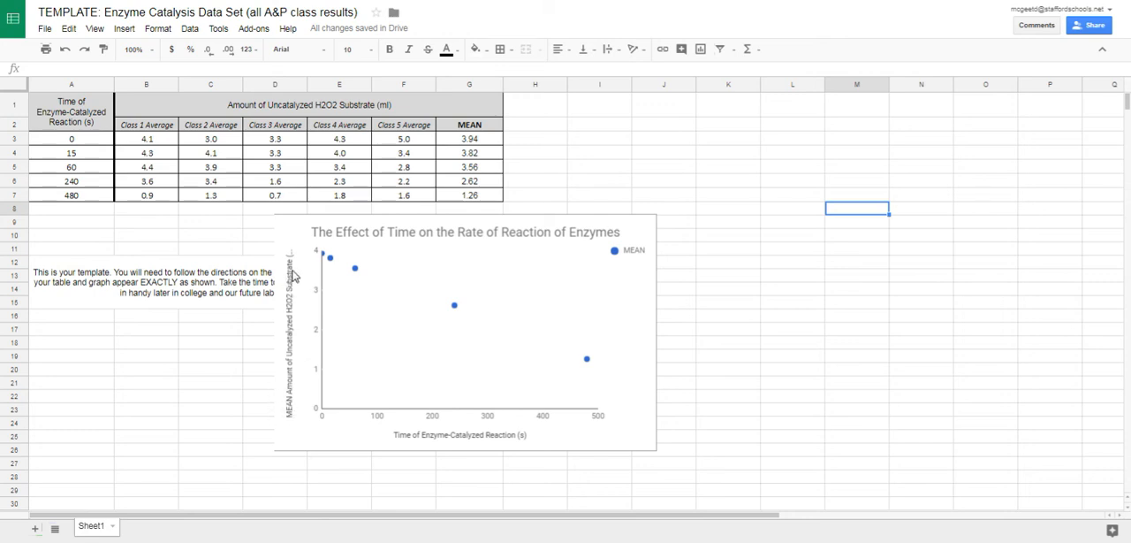
Stretch the chart slightly taller at its upper edge so the full vertical axis title fits.
click(487, 220)
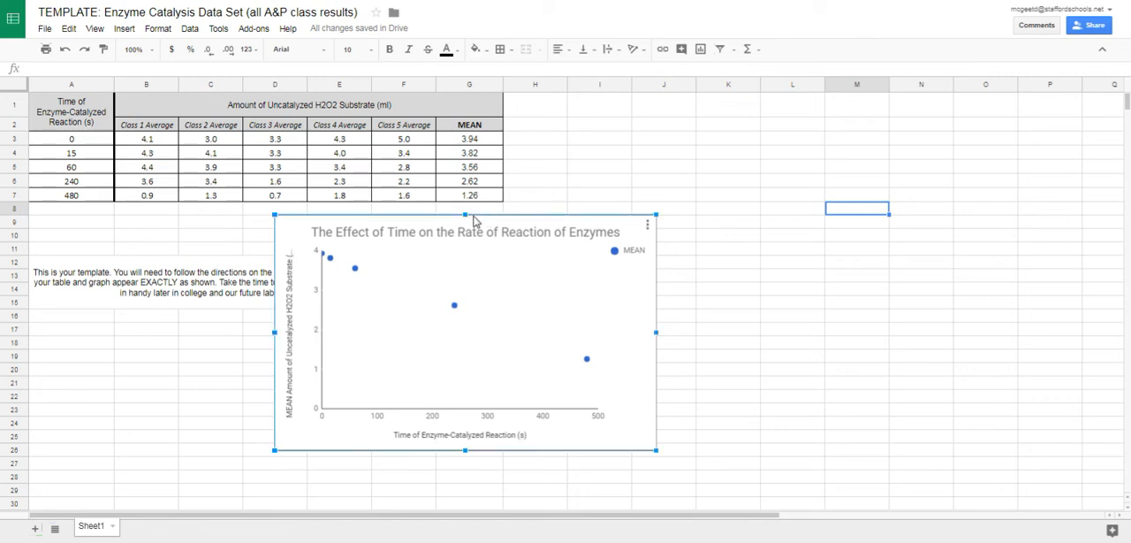
mouse_move(466, 214)
mouse_down()
mouse_move(473, 179)
mouse_move(472, 207)
mouse_move(448, 212)
mouse_up()
double_click(295, 258)
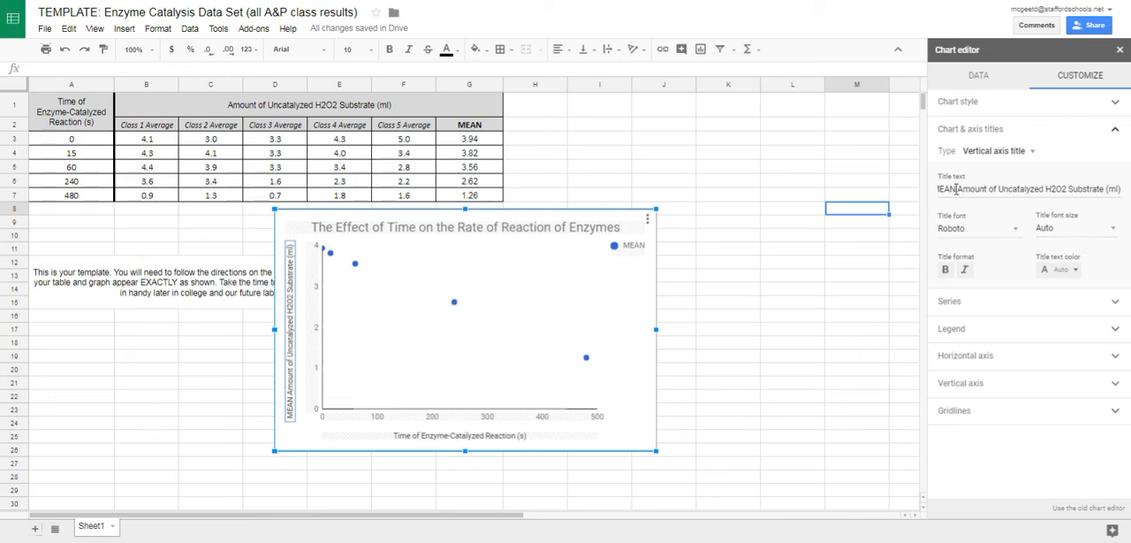
click(951, 189)
click(781, 290)
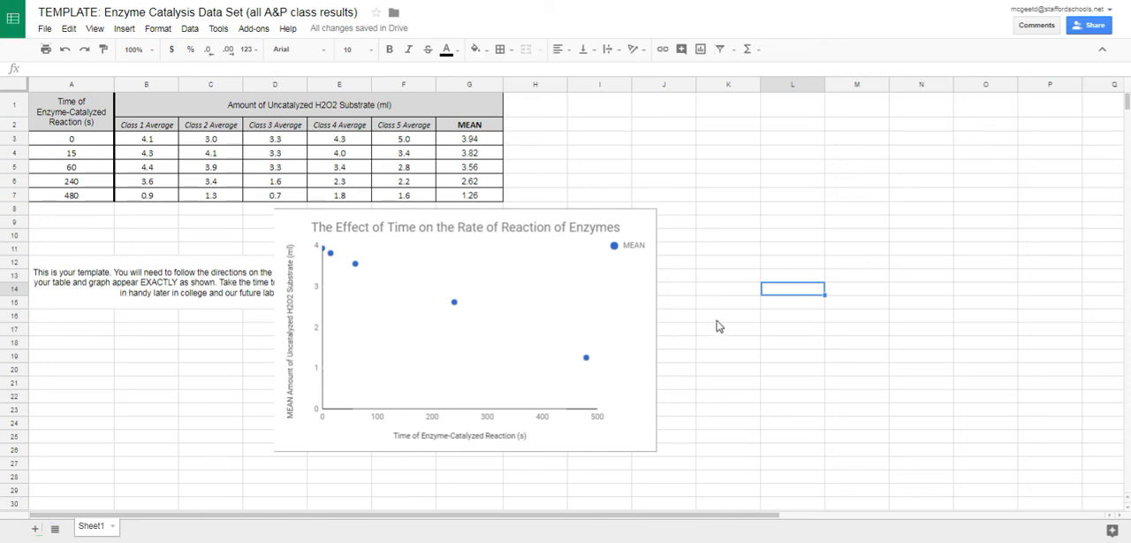
Remove the chart's legend by setting its position to None.
double_click(631, 251)
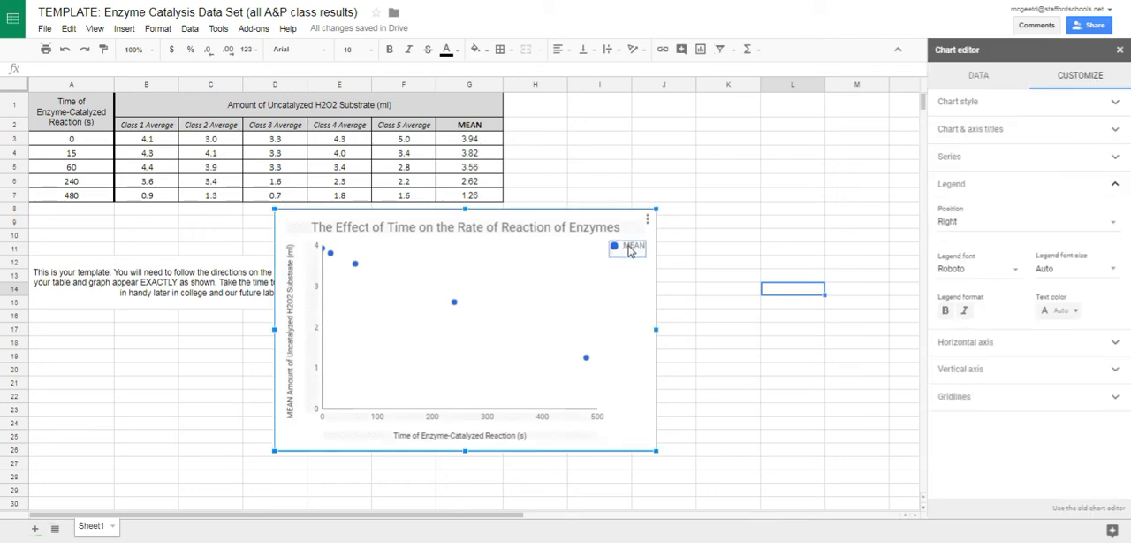
click(983, 183)
click(993, 187)
click(981, 223)
click(965, 147)
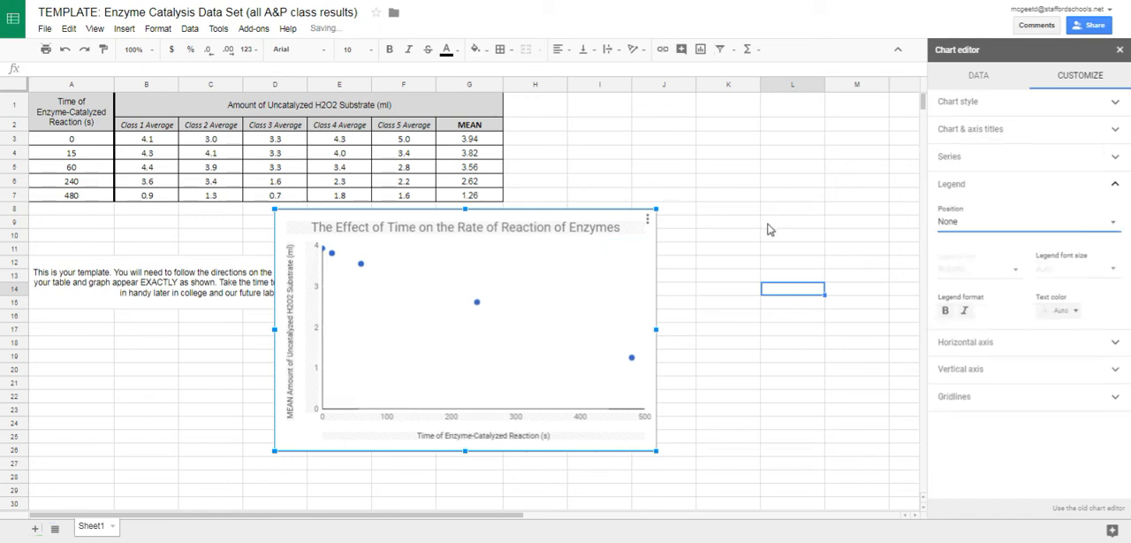
click(1059, 190)
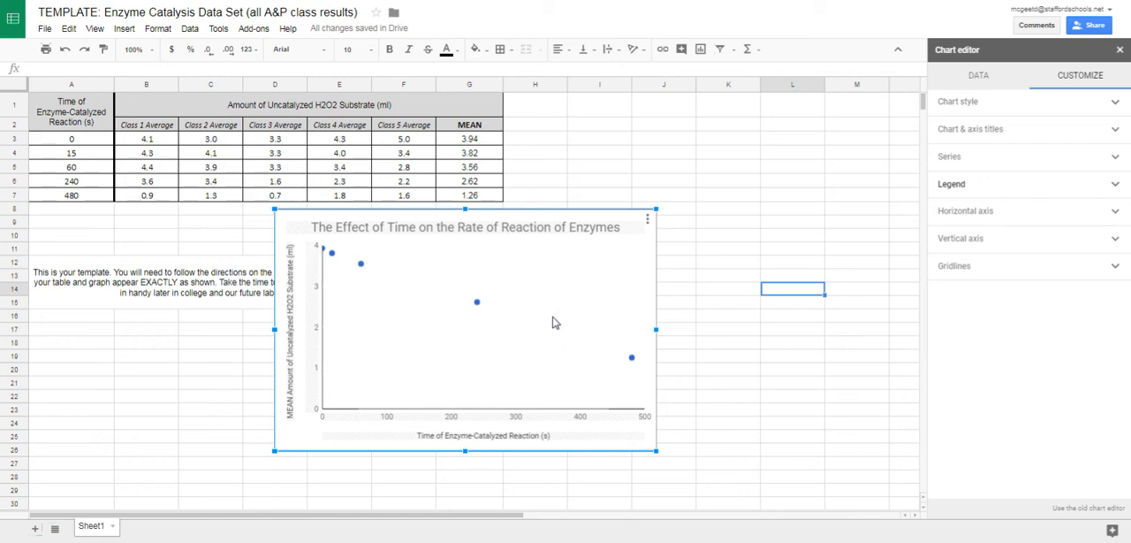
Add a trendline to the MEAN series of the scatter chart.
mouse_move(333, 256)
click(1023, 164)
click(944, 323)
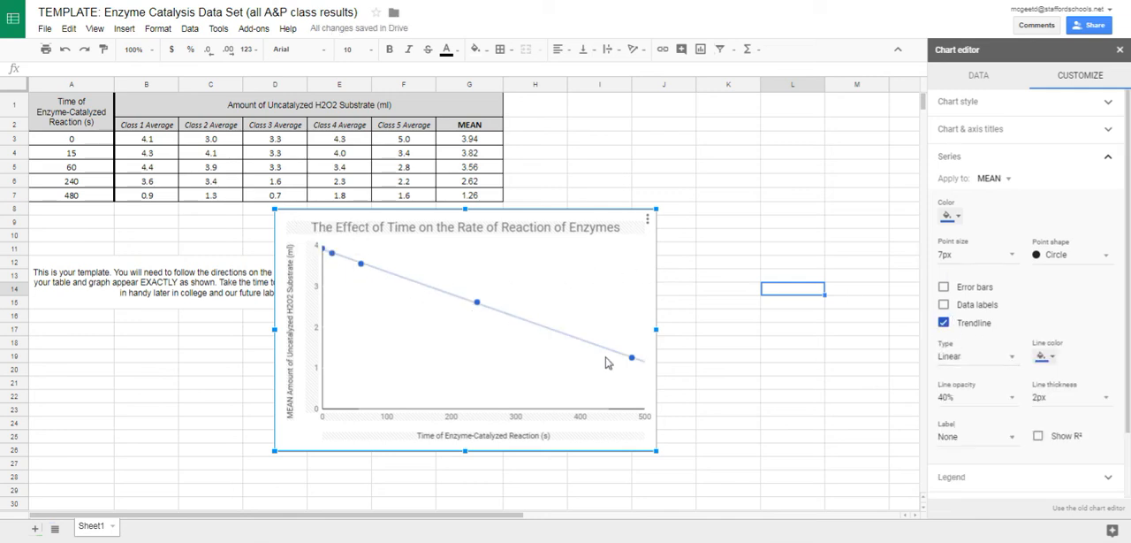
Try the Exponential and Polynomial trendline types, and switch the trendline back to Linear.
click(1003, 361)
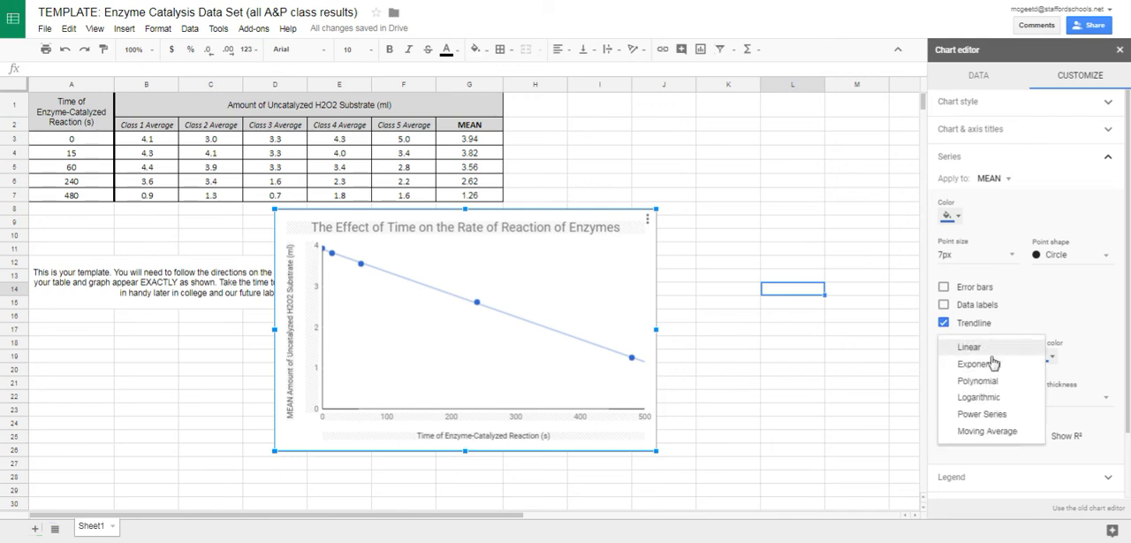
click(994, 364)
click(996, 364)
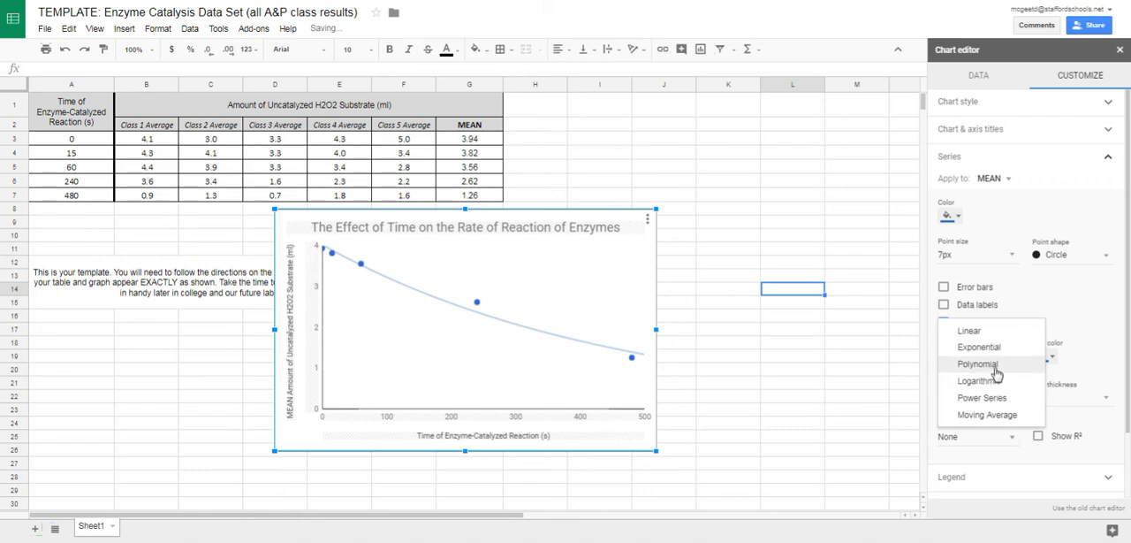
click(996, 369)
click(996, 366)
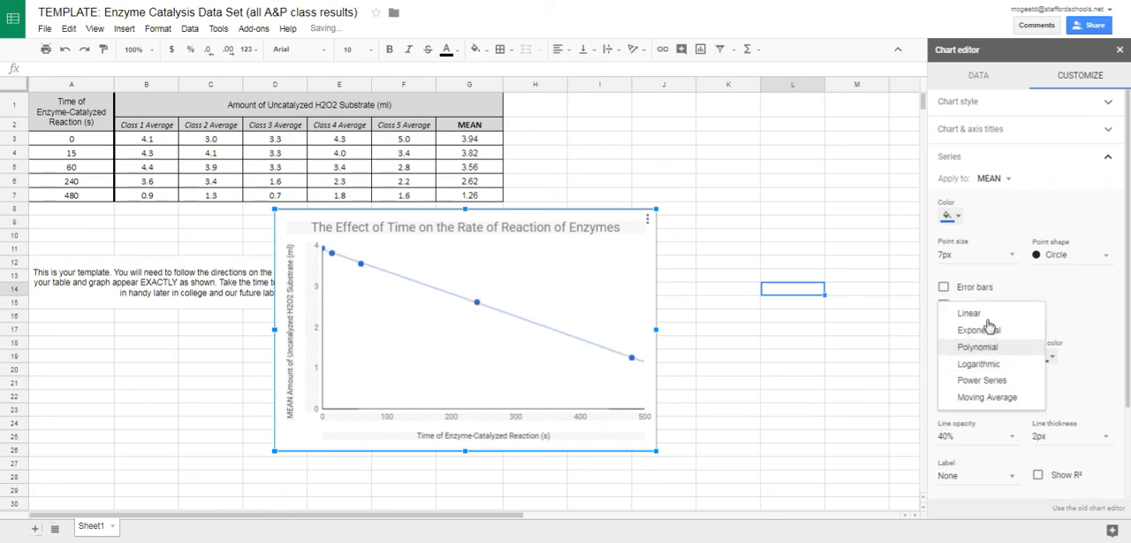
click(977, 314)
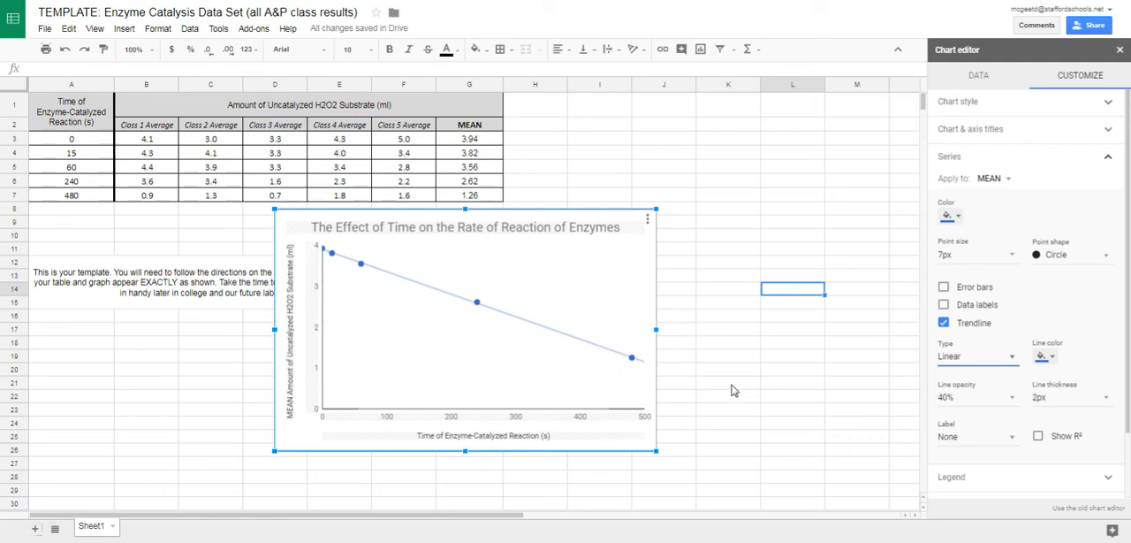
Try red and magenta as the trendline's line color.
click(1048, 356)
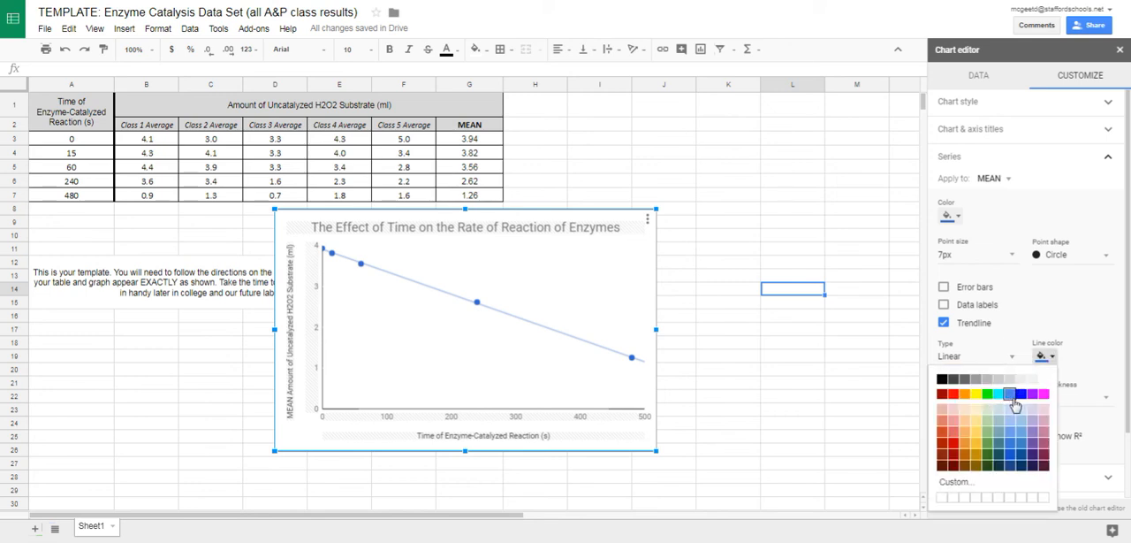
click(954, 394)
click(1050, 356)
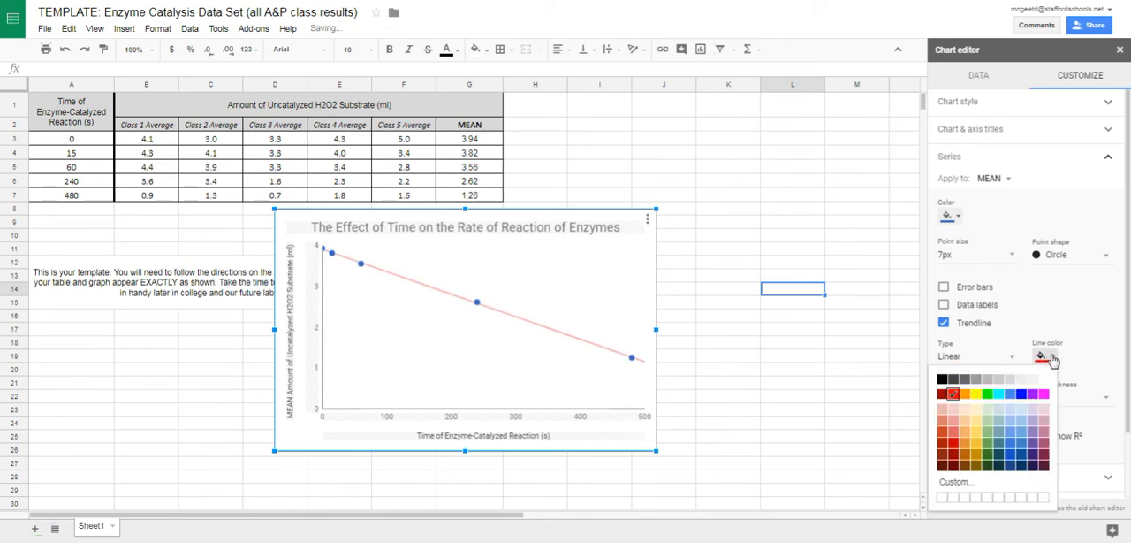
click(1043, 393)
Set the trendline's line color to black and close the chart editor.
click(1050, 357)
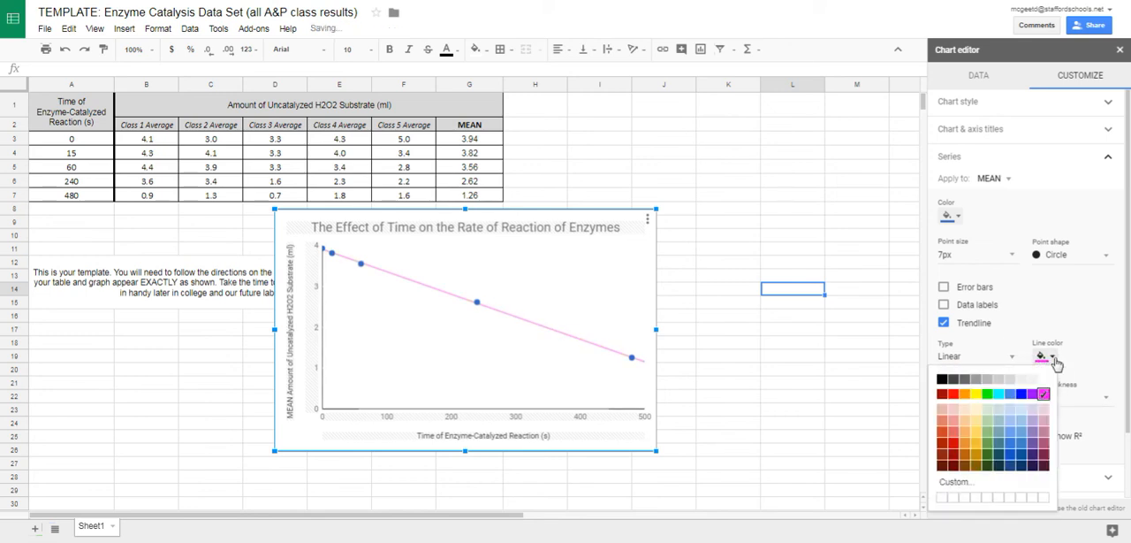
click(946, 380)
click(844, 331)
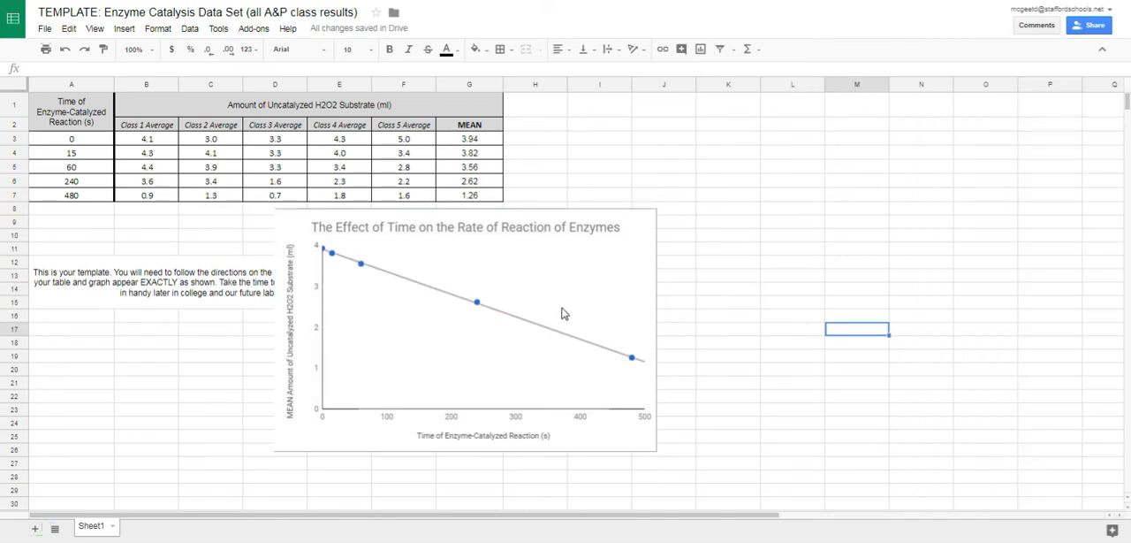
Copy the finished chart, switch to the lab report document, and paste the chart unlinked beneath the Graph heading.
double_click(646, 241)
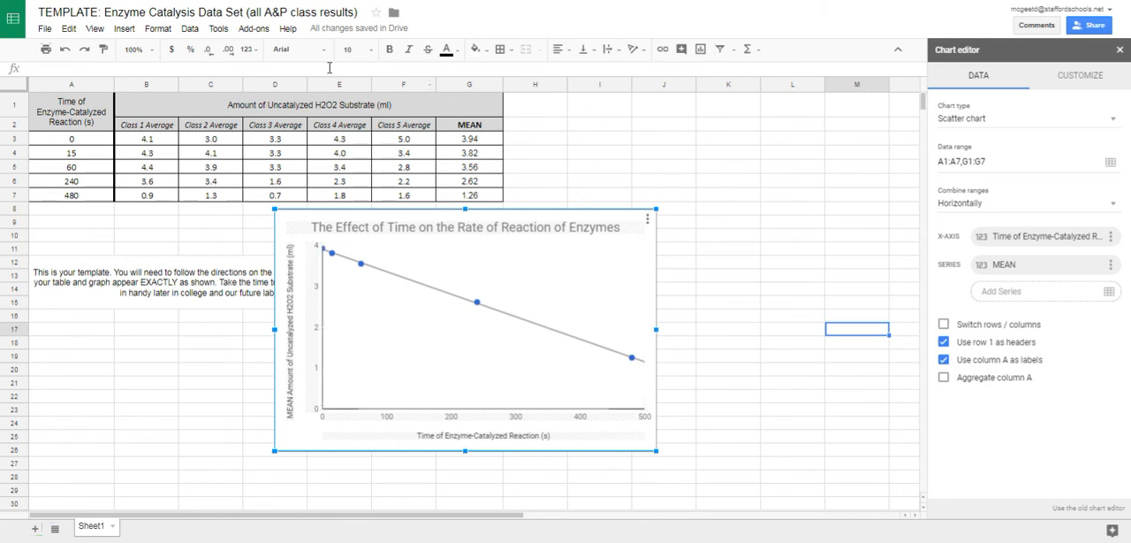
click(69, 29)
click(100, 111)
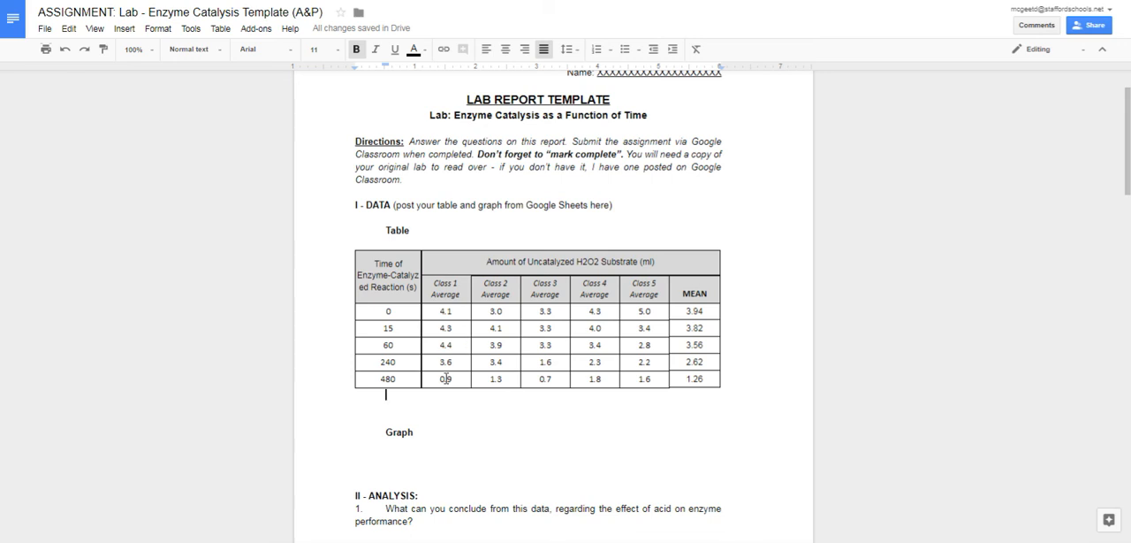
click(68, 28)
click(97, 119)
click(476, 295)
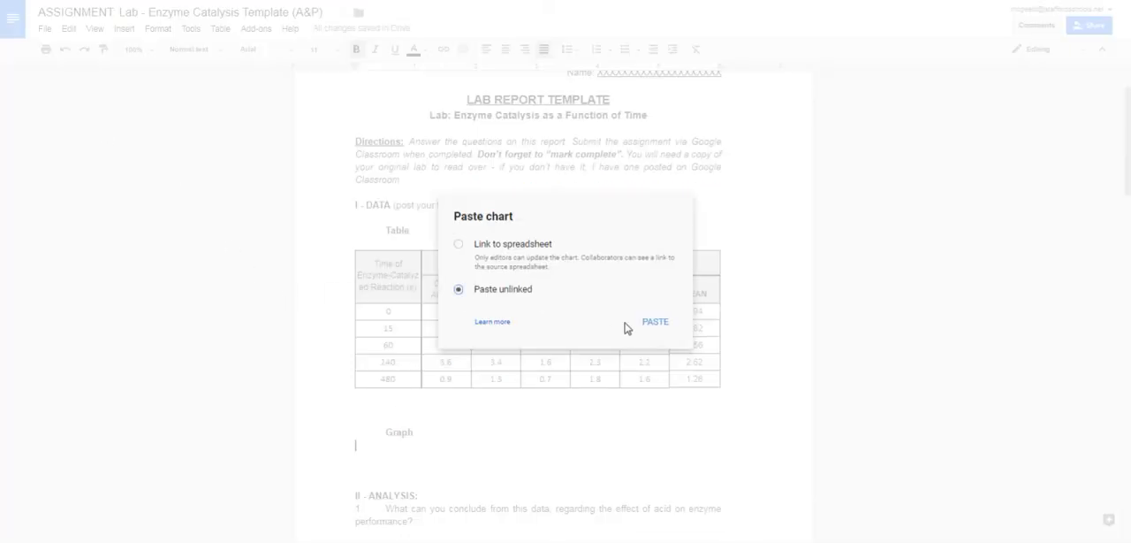
click(656, 322)
Shrink the pasted chart proportionally so it fits beneath the Graph heading on the same page as the table.
click(655, 385)
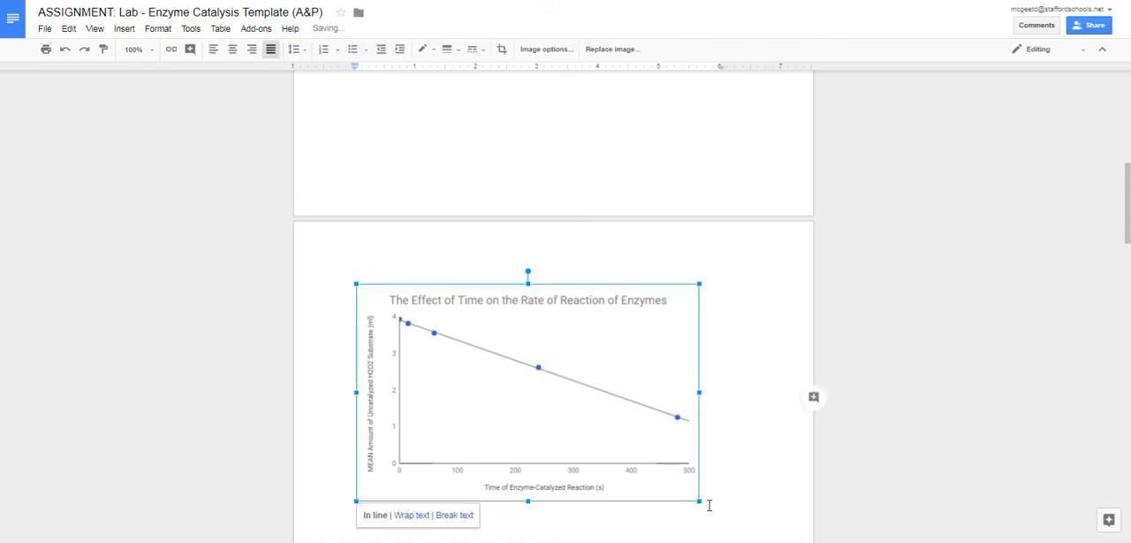
drag(698, 501, 533, 397)
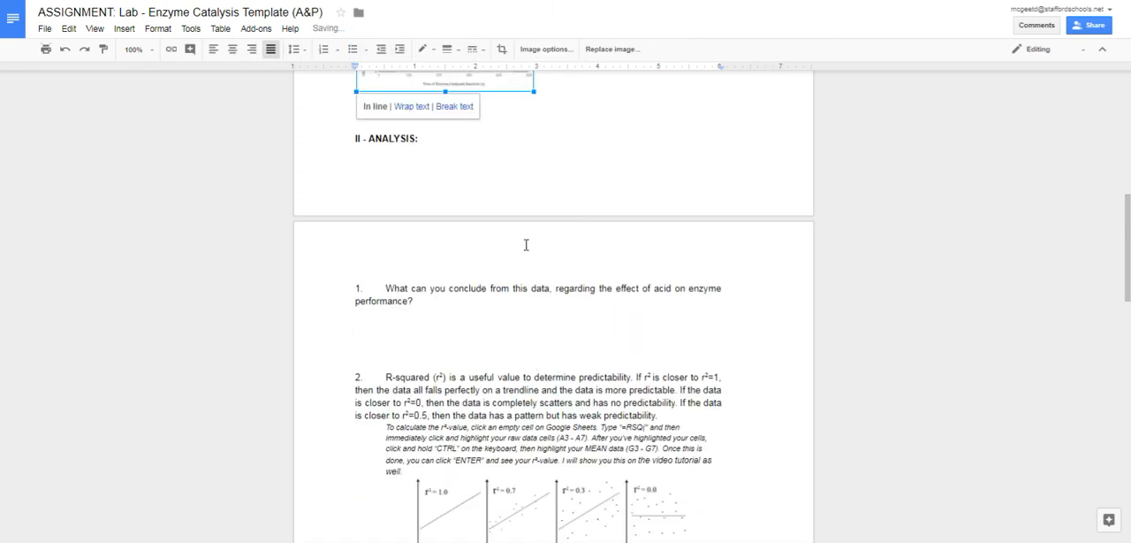
scroll(534, 305, up, 4)
drag(534, 440, 601, 487)
click(687, 437)
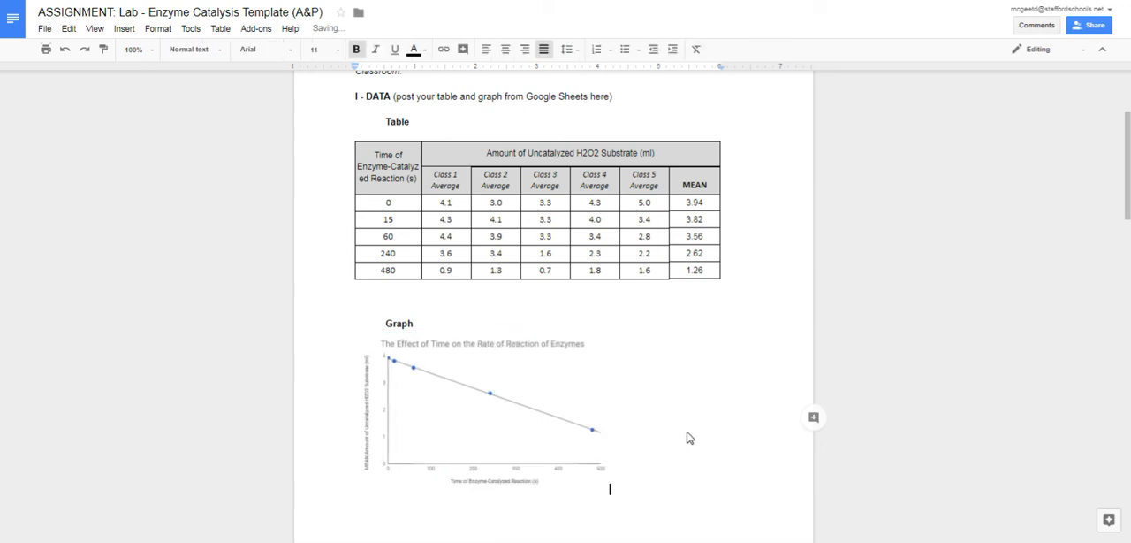
Center the chart horizontally beneath the Graph heading in the lab report.
scroll(609, 351, down, 3)
scroll(588, 326, up, 3)
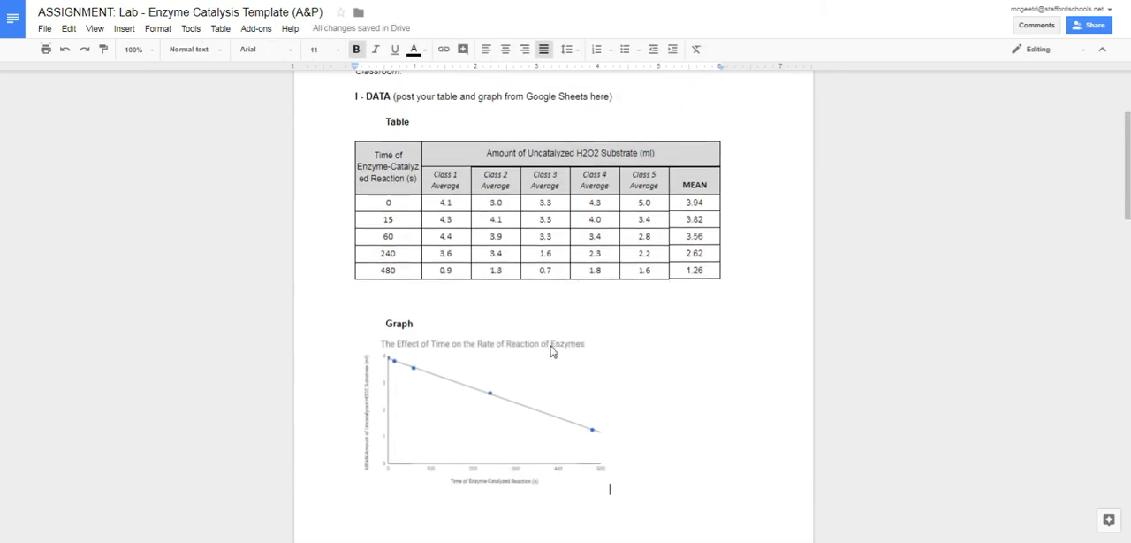
click(551, 351)
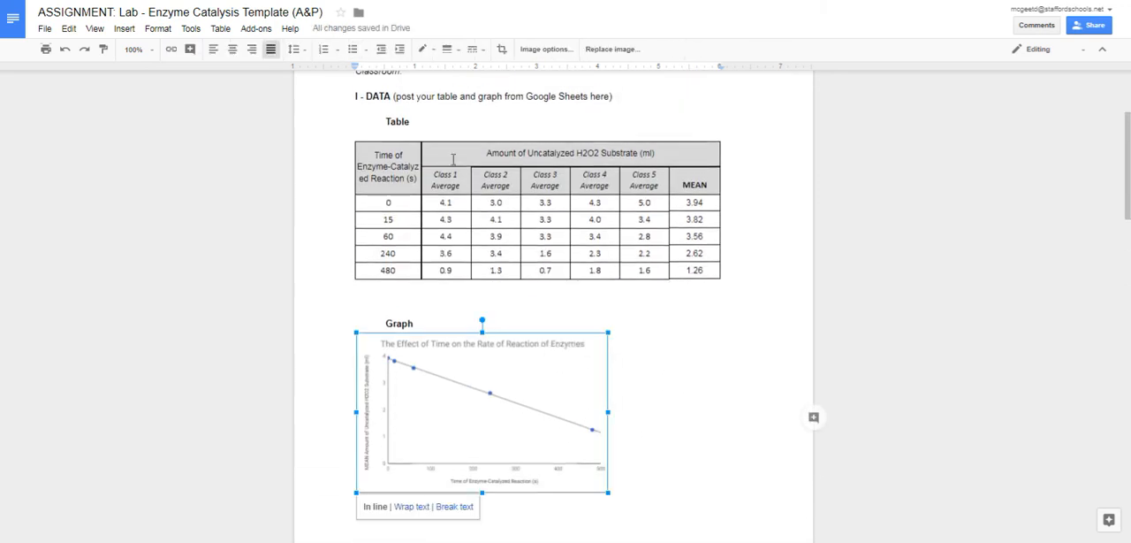
click(232, 48)
click(763, 400)
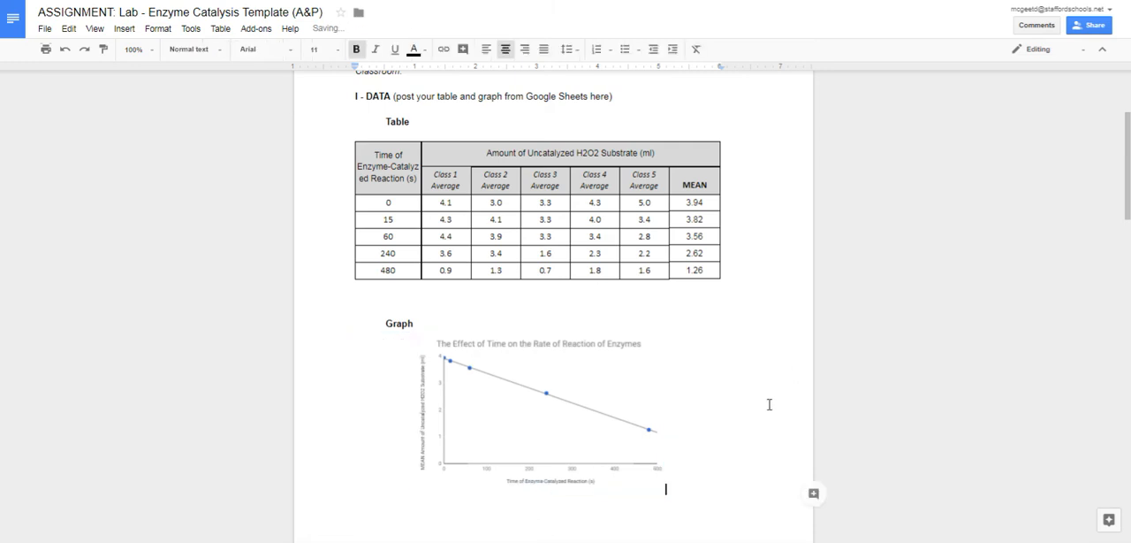
Switch to the data spreadsheet and delete the scatter chart.
scroll(769, 404, down, 4)
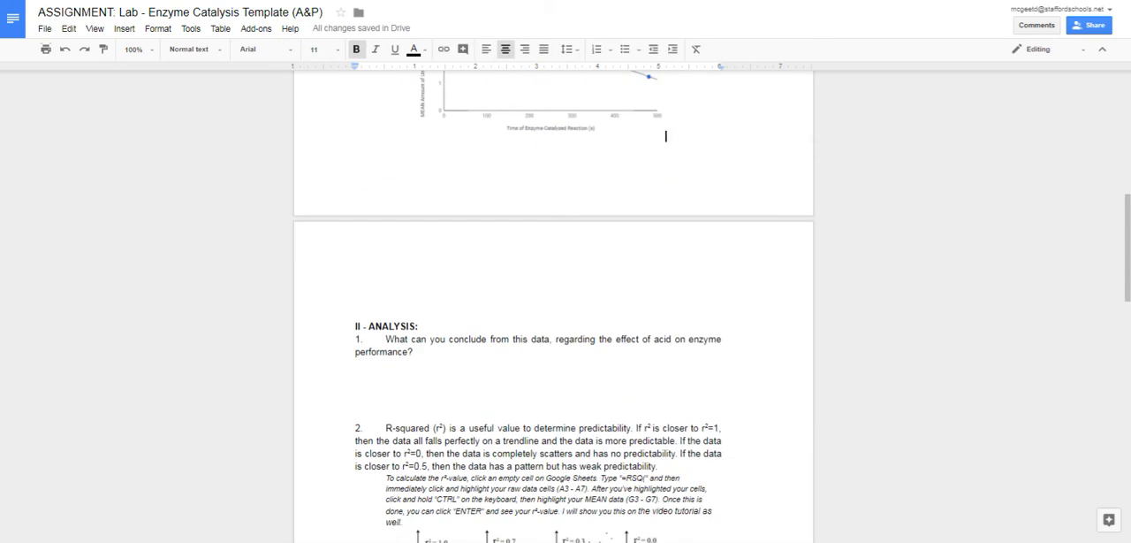
key(ctrl+Tab)
click(651, 221)
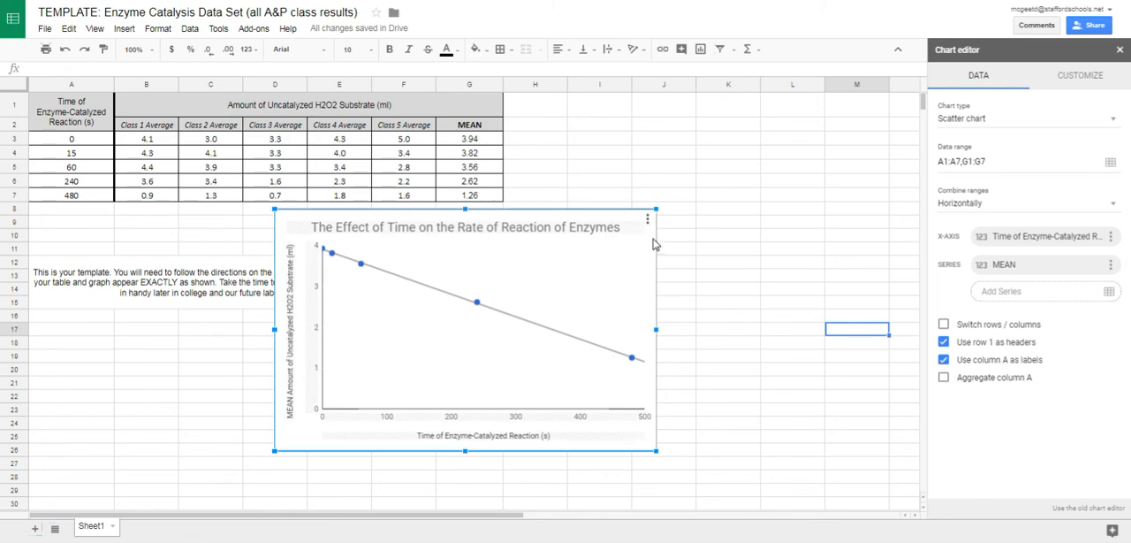
key(Delete)
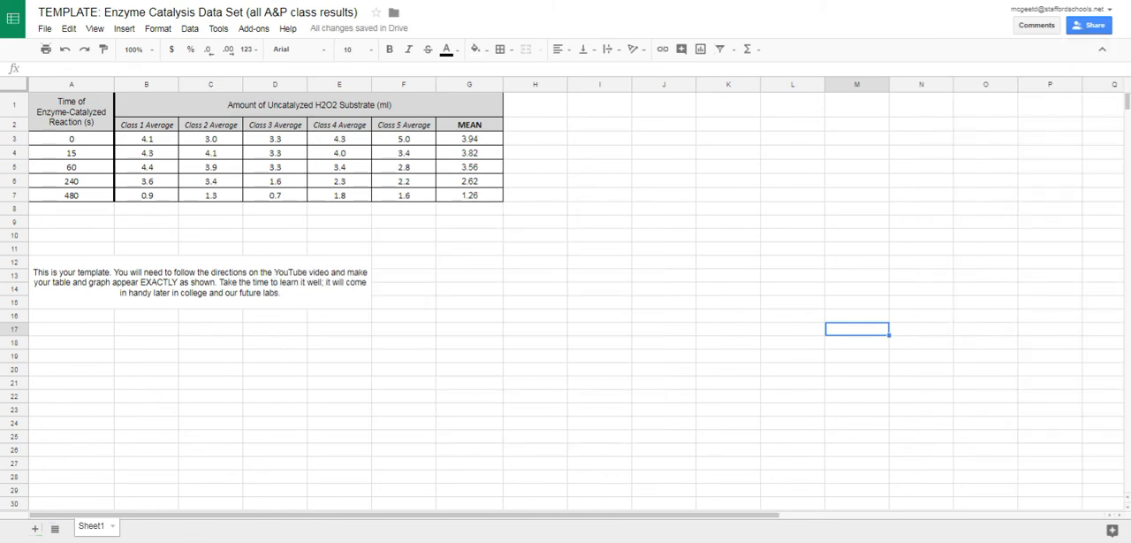
Return to the lab report and read the Analysis questions about r-squared and the substrate predictions.
key(ctrl+shift+Tab)
scroll(586, 242, up, 10)
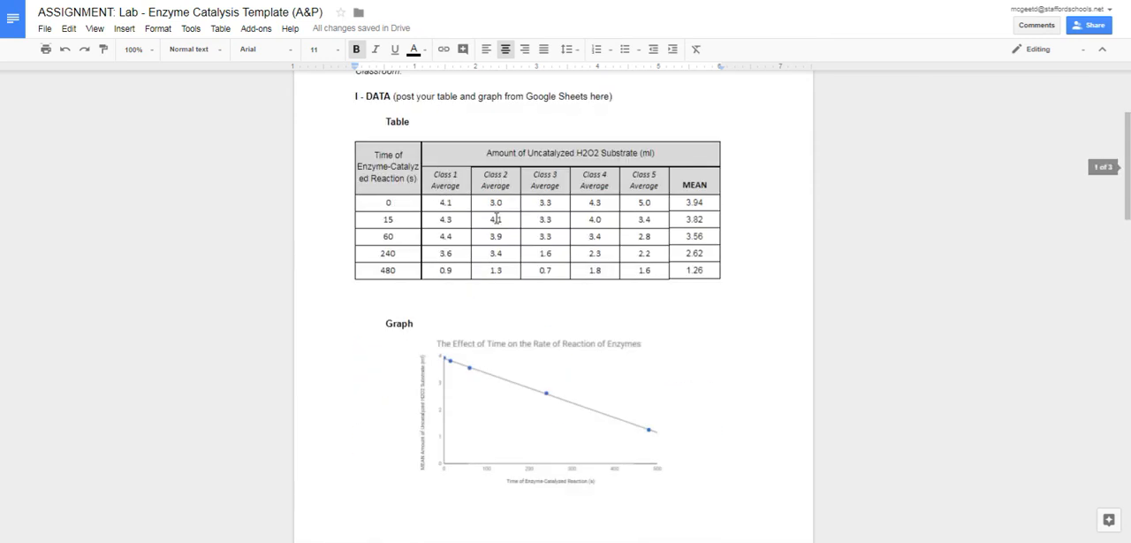
scroll(541, 303, down, 5)
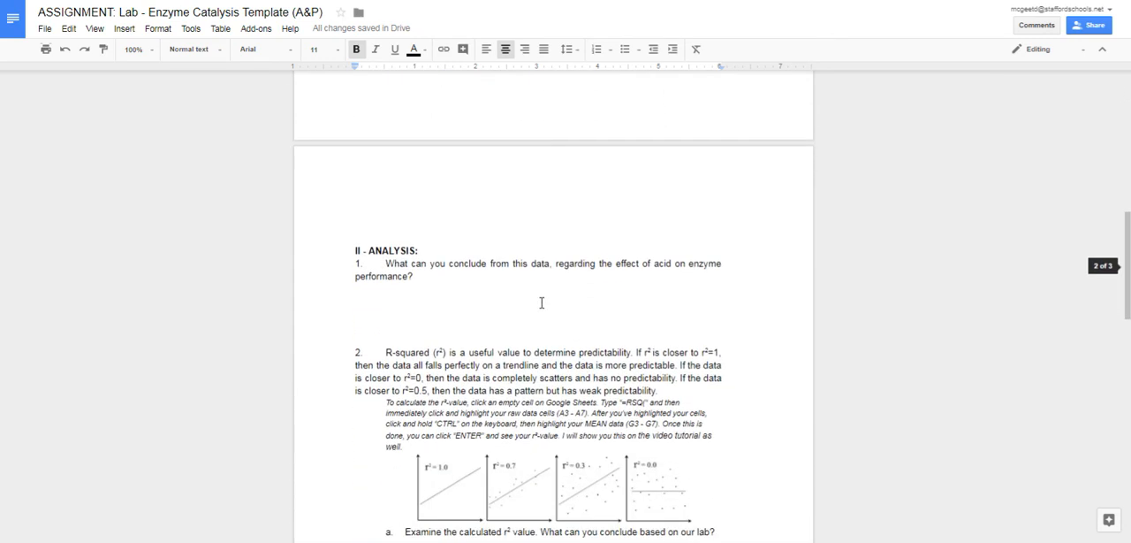
scroll(541, 302, down, 3)
scroll(525, 304, down, 2)
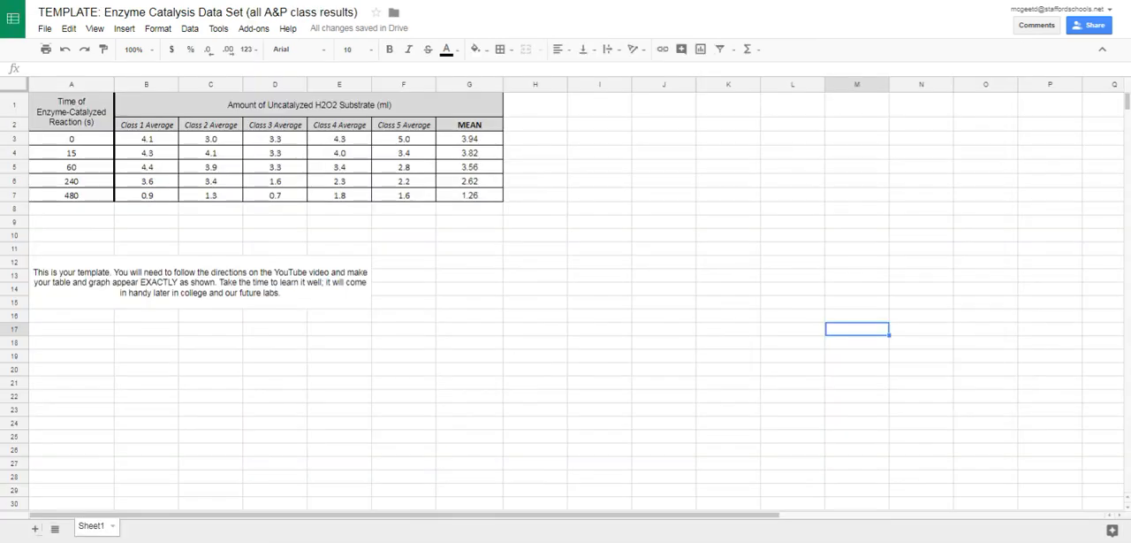
Switch to the data spreadsheet and undo the deletion of the scatter chart.
click(477, 212)
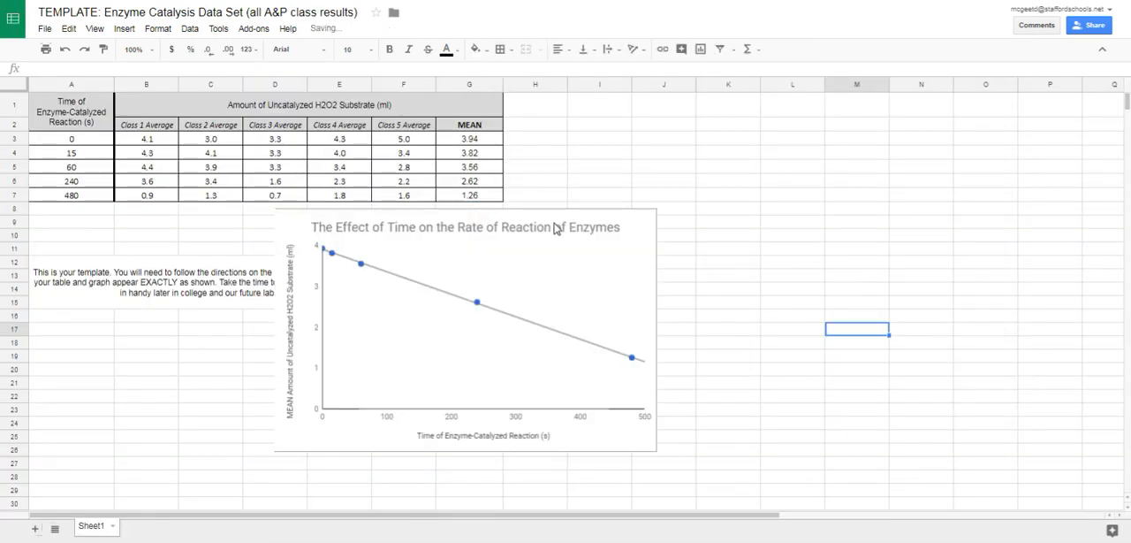
click(555, 228)
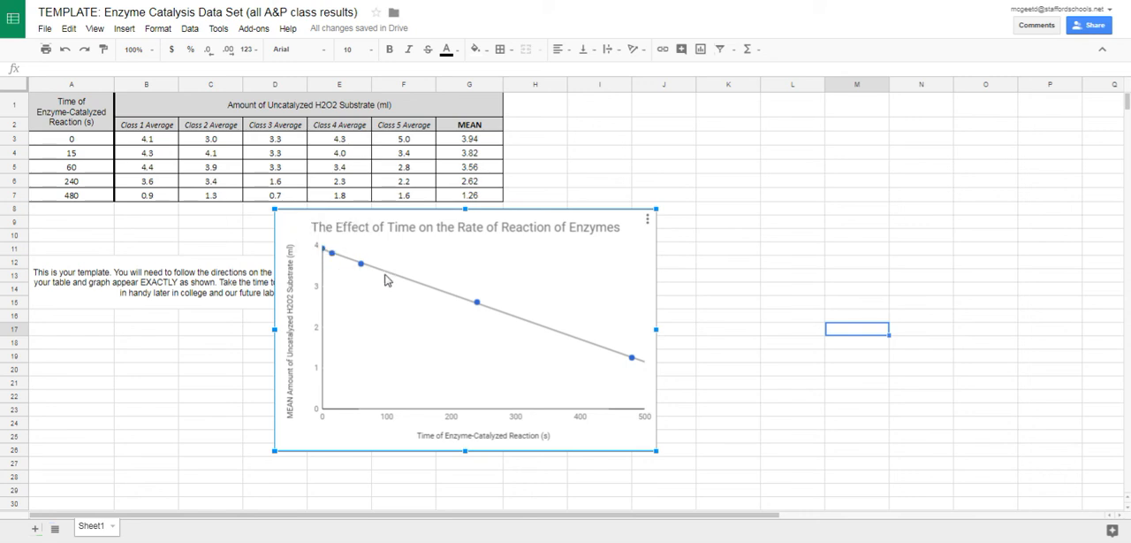
mouse_move(636, 358)
Calculate r-squared in cell I3 with an RSQ formula using the times in A3:A7 and the means in G3:G7.
click(577, 141)
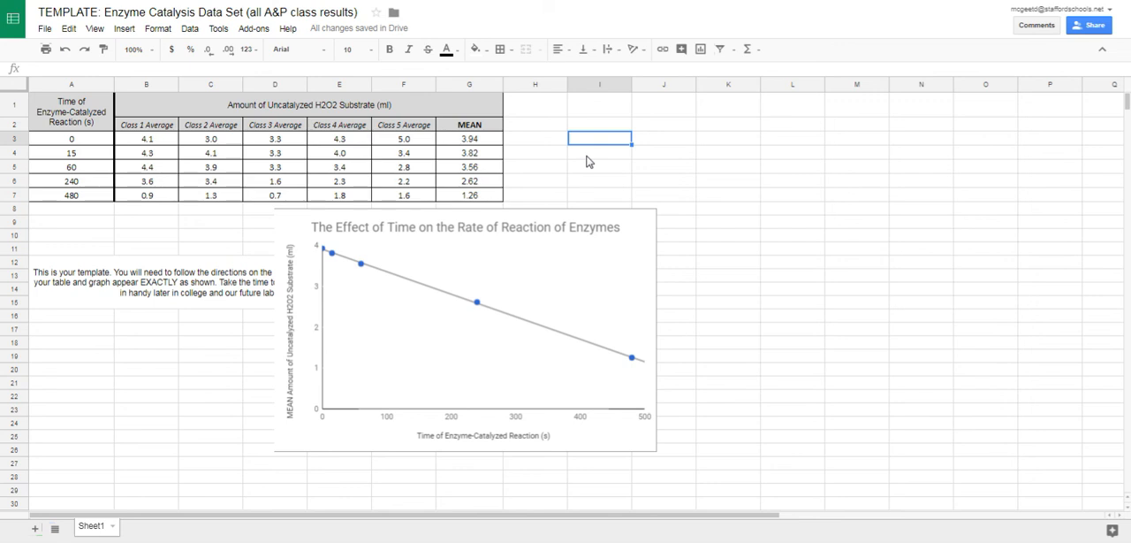
text(=rsq)
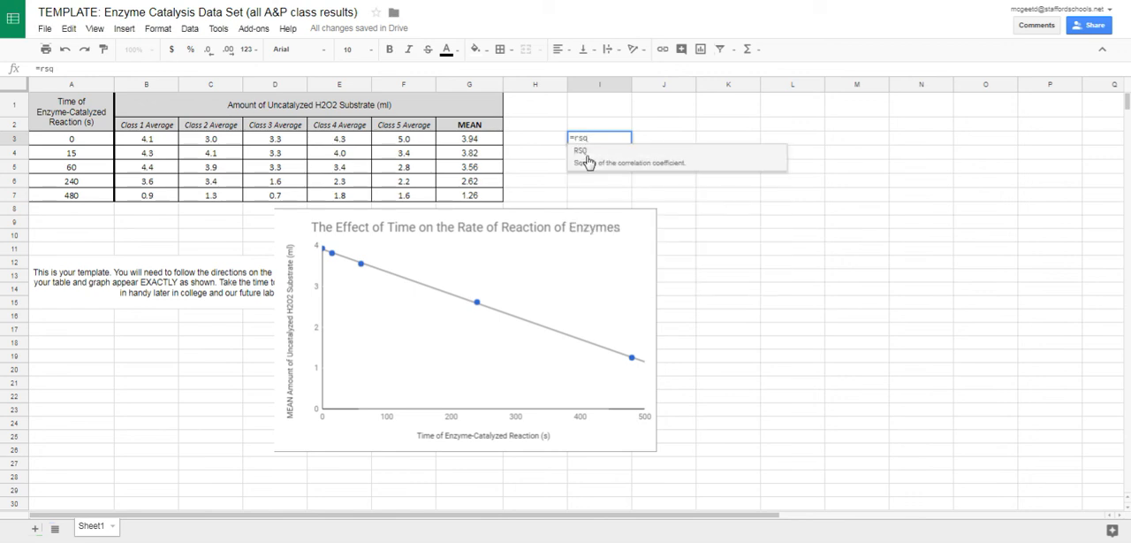
text(()
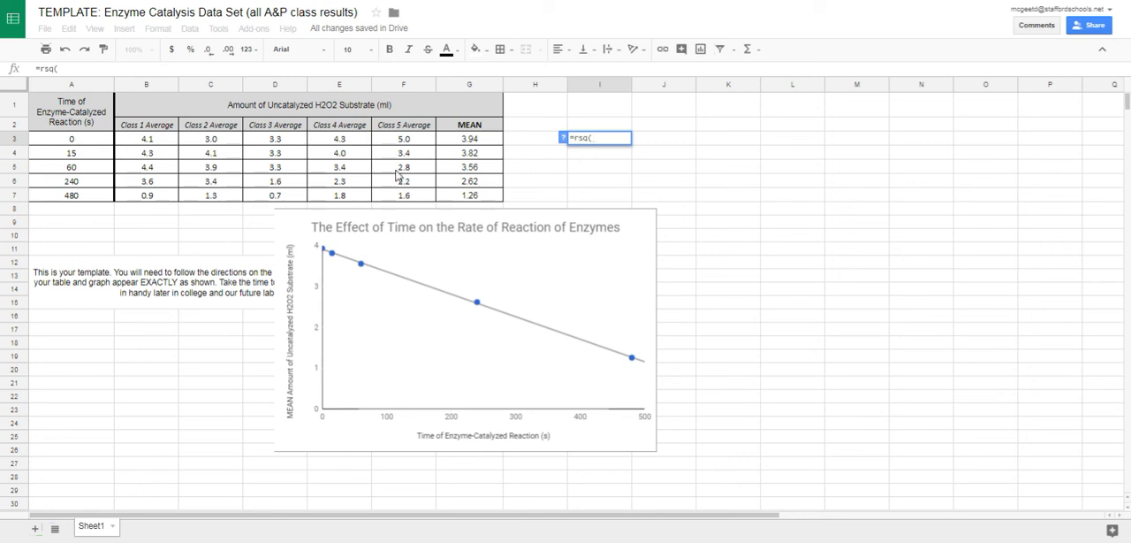
click(85, 145)
drag(85, 145, 81, 198)
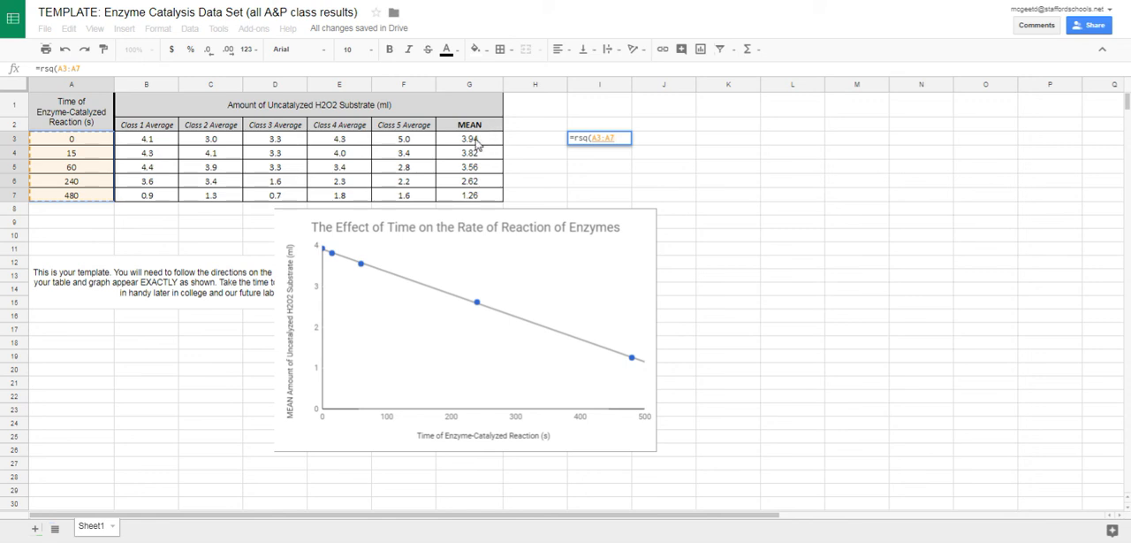
text(,)
drag(482, 143, 488, 201)
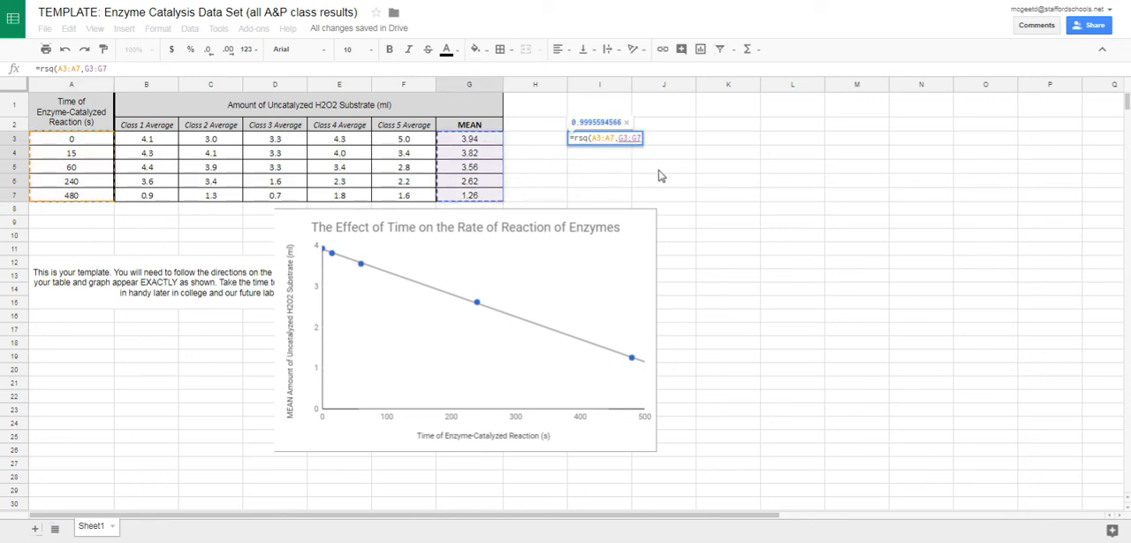
key(Return)
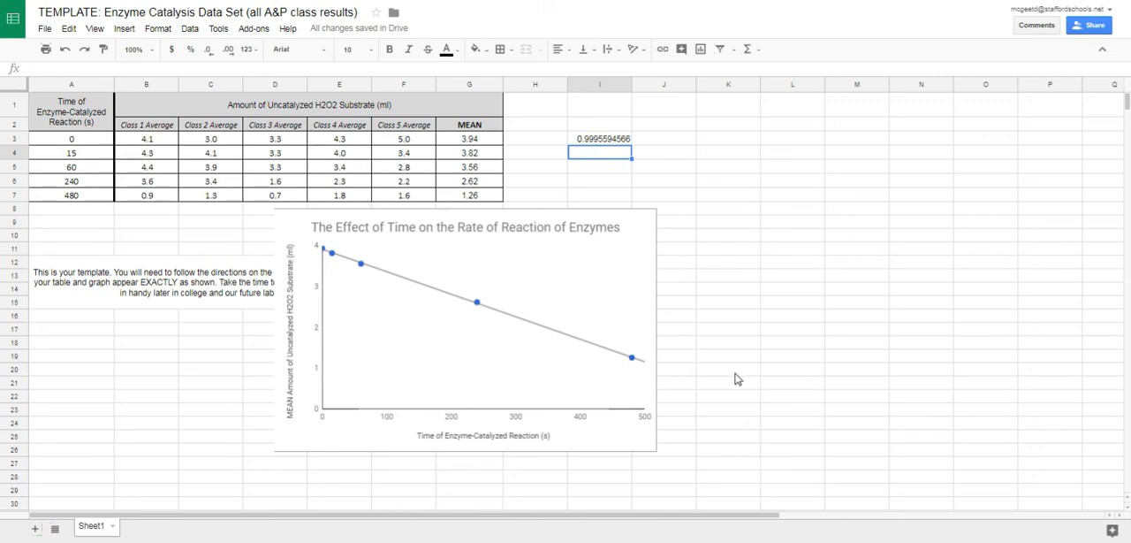
Switch to the lab report and review the r-squared and prediction questions along with the pasted table and graph.
click(548, 1)
scroll(586, 303, down, 1)
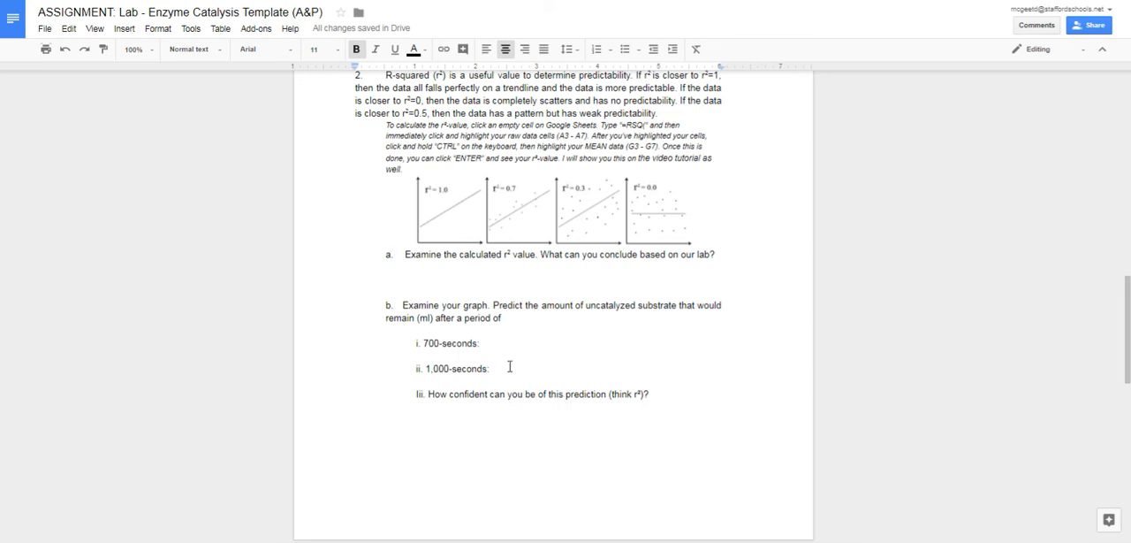
click(548, 2)
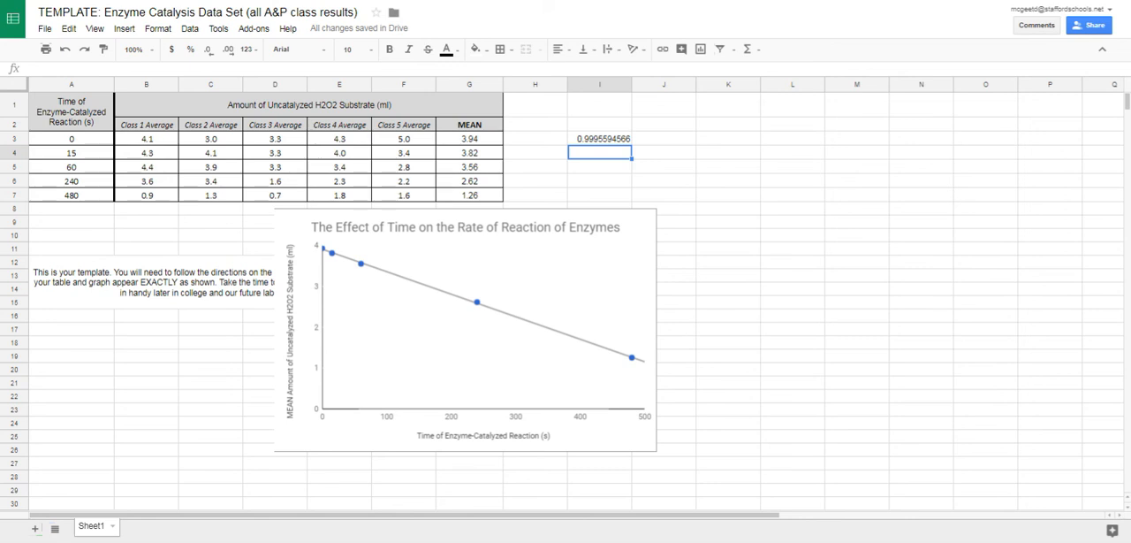
key(ctrl+Tab)
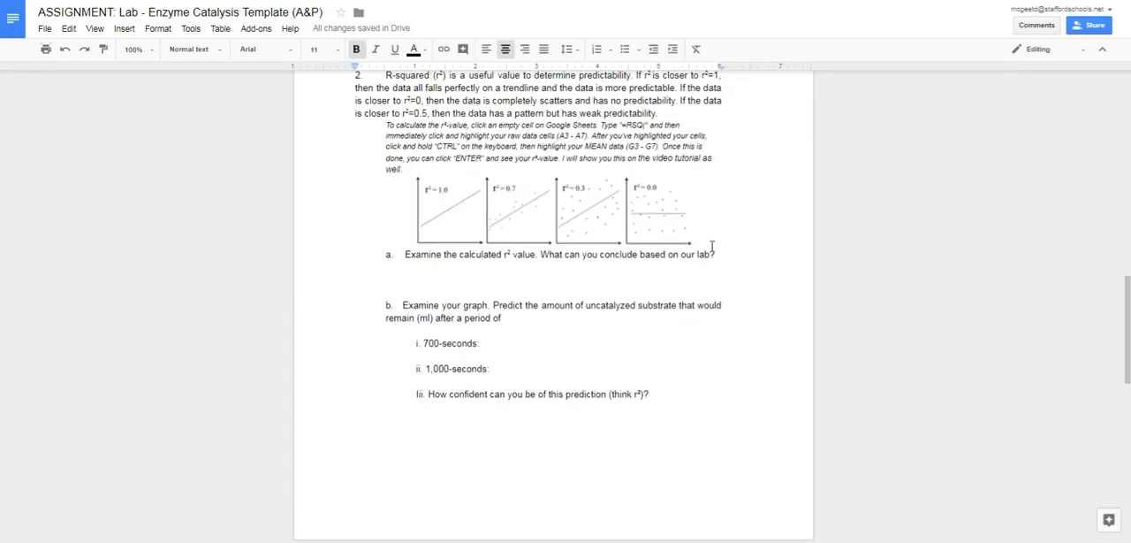
scroll(715, 246, up, 10)
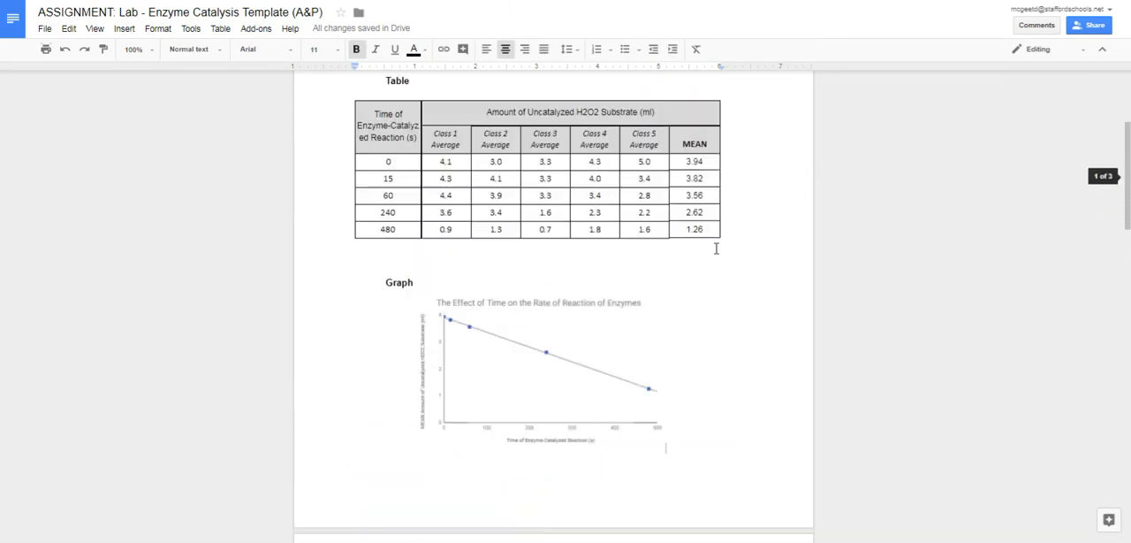
scroll(716, 248, up, 3)
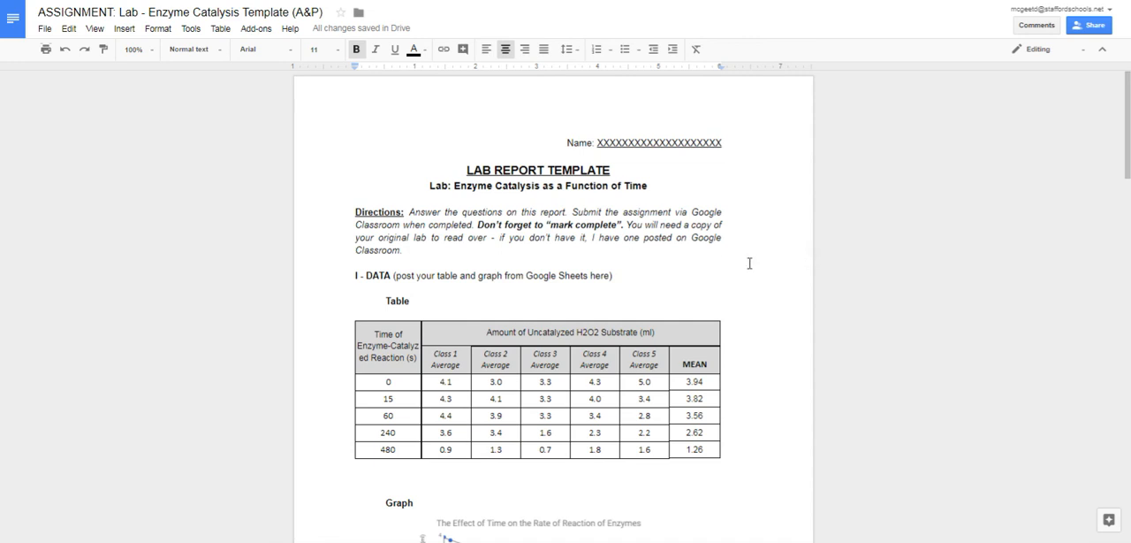
scroll(605, 213, down, 3)
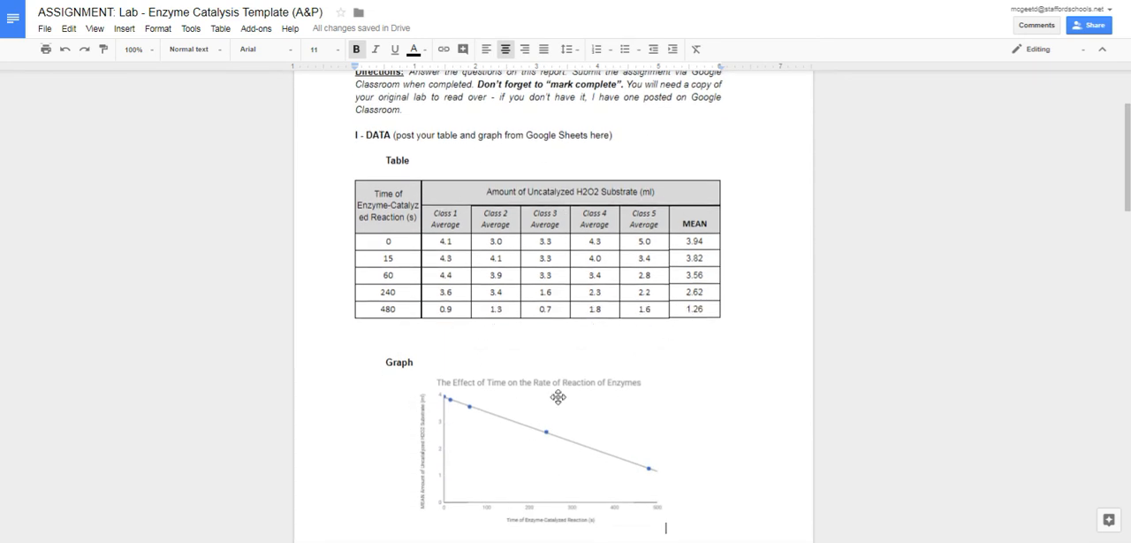
scroll(559, 397, up, 3)
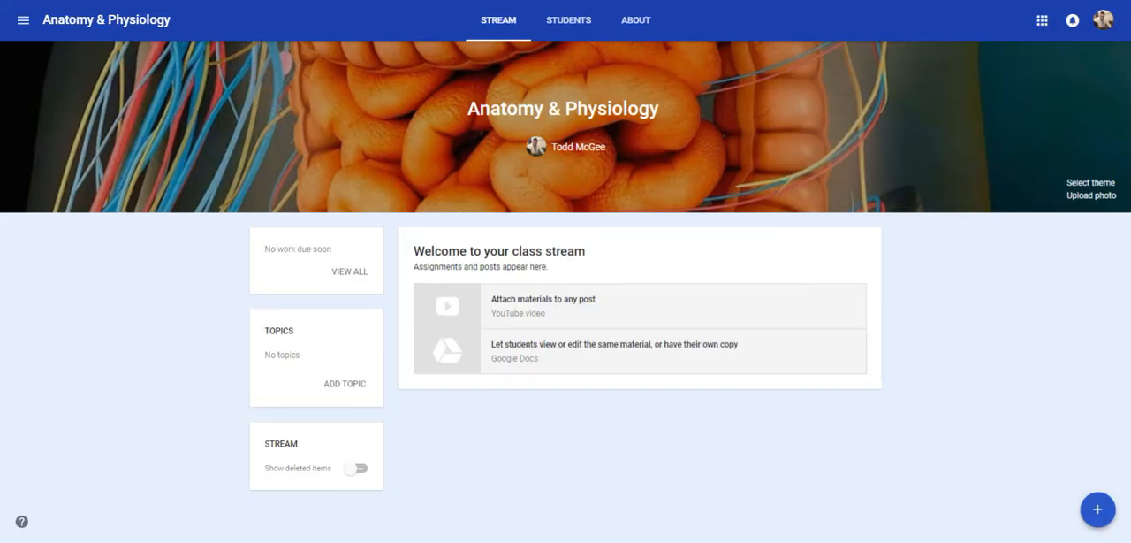